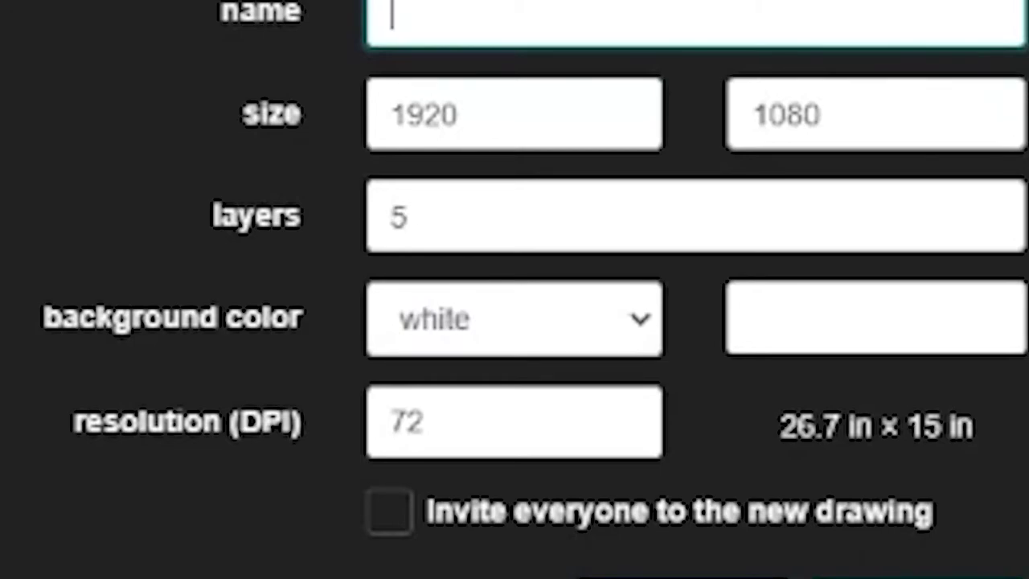
- Name the new drawing "tug of death" and pencil a pale yellow (fff5bc) patch near the canvas's upper-left corner
text(w)
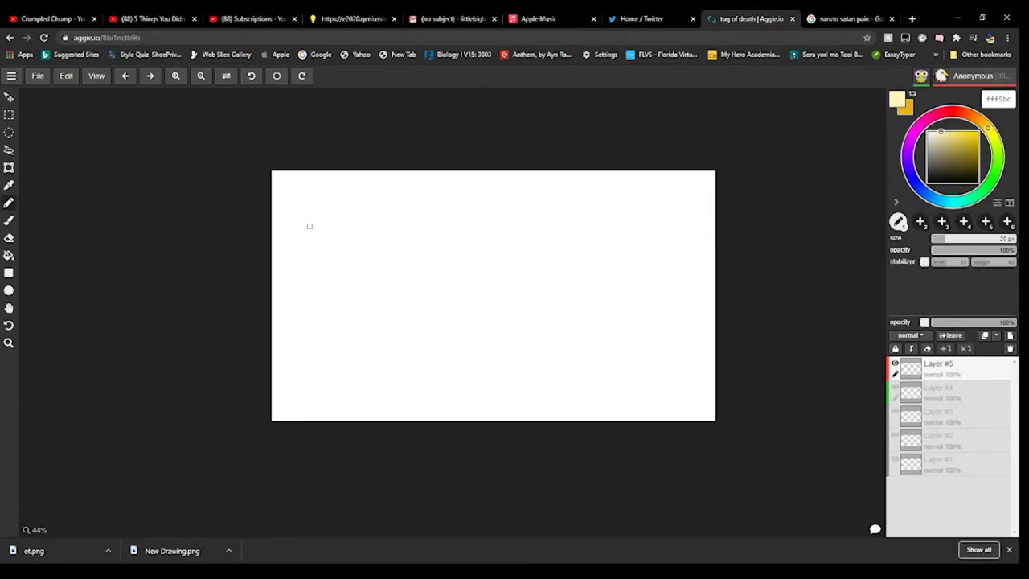
click(310, 226)
mouse_move(309, 226)
mouse_down()
mouse_move(335, 233)
mouse_move(330, 249)
mouse_move(319, 252)
mouse_move(311, 226)
mouse_up()
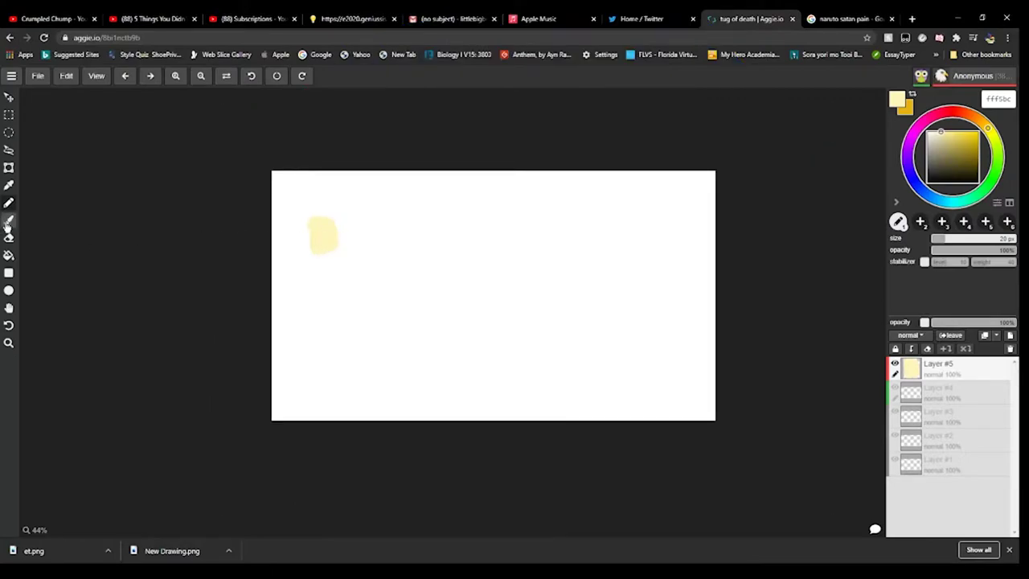
- Switch to the Brush tool and paint a black eye on the pale yellow patch
click(9, 220)
click(914, 174)
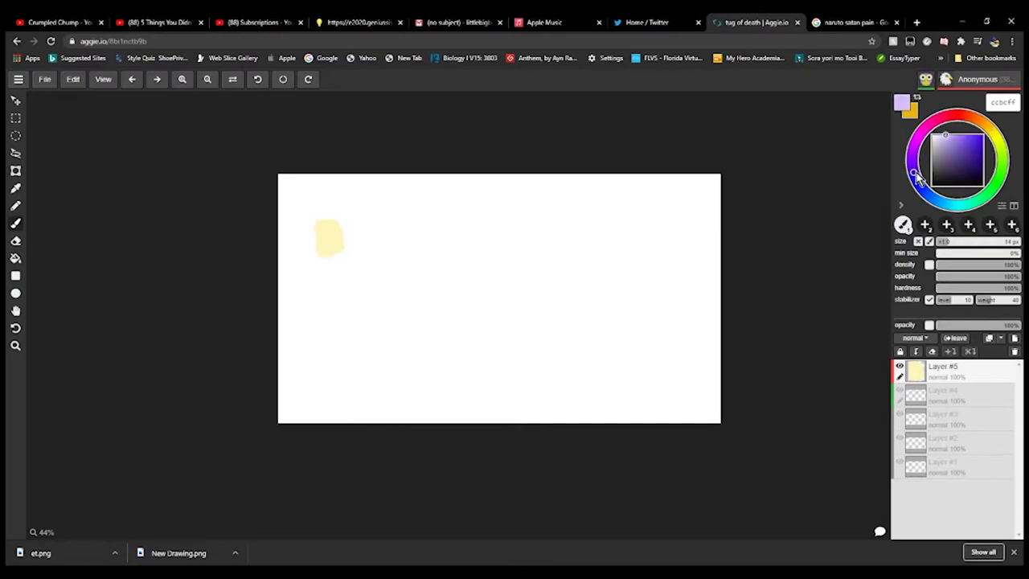
drag(949, 140, 984, 136)
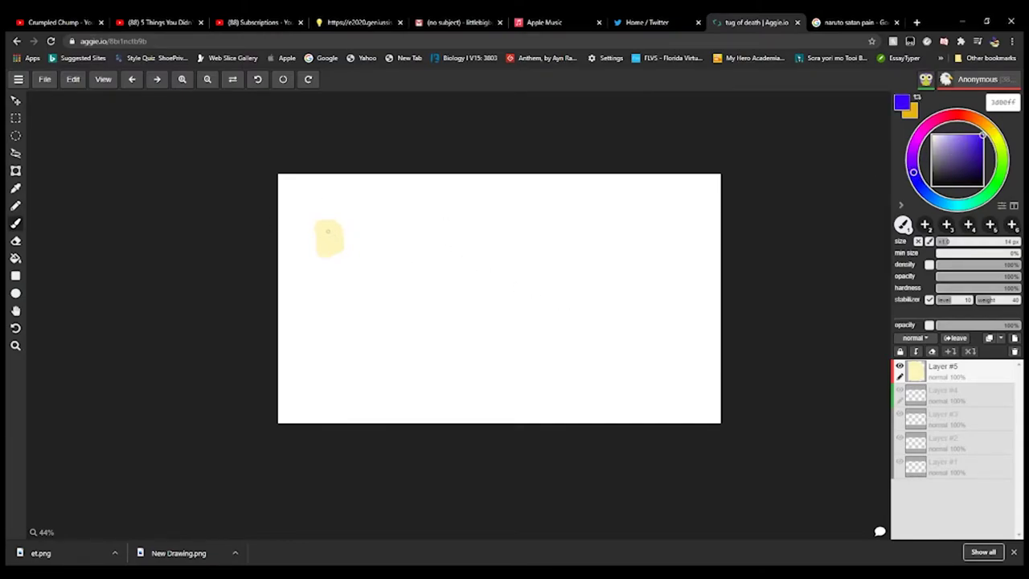
mouse_move(332, 225)
mouse_down()
mouse_move(313, 228)
mouse_move(325, 217)
mouse_move(343, 225)
mouse_move(313, 228)
mouse_move(335, 220)
mouse_up()
key(ctrl+z)
mouse_move(317, 221)
mouse_down()
mouse_move(314, 232)
mouse_move(341, 224)
mouse_move(327, 229)
mouse_up()
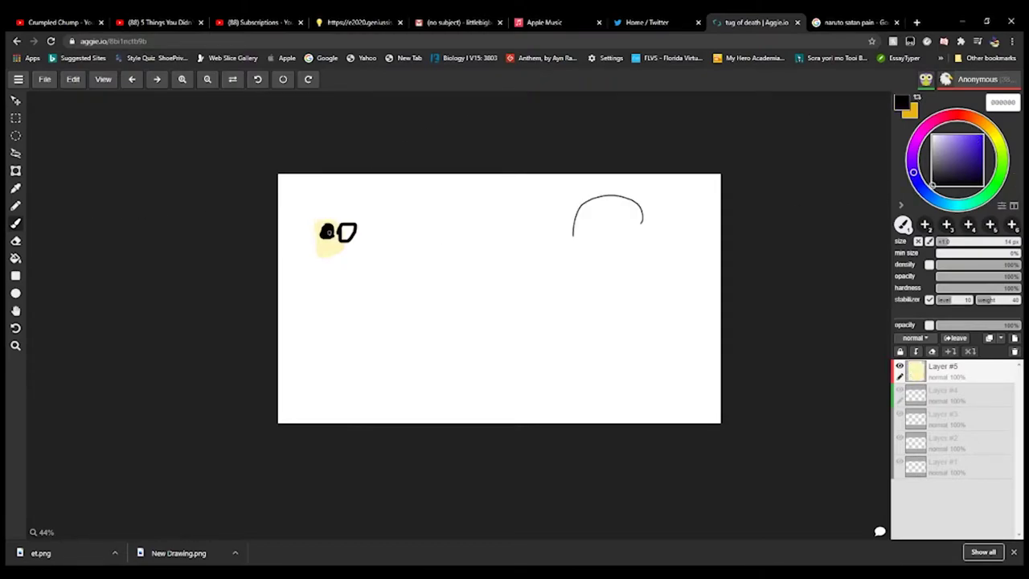
- Draw a woman's head in the canvas's upper-right area with curved, pointed hair, a lined eye, a side lock and a neck
mouse_move(573, 234)
mouse_down()
mouse_move(593, 282)
mouse_move(591, 270)
mouse_up()
drag(344, 227, 345, 231)
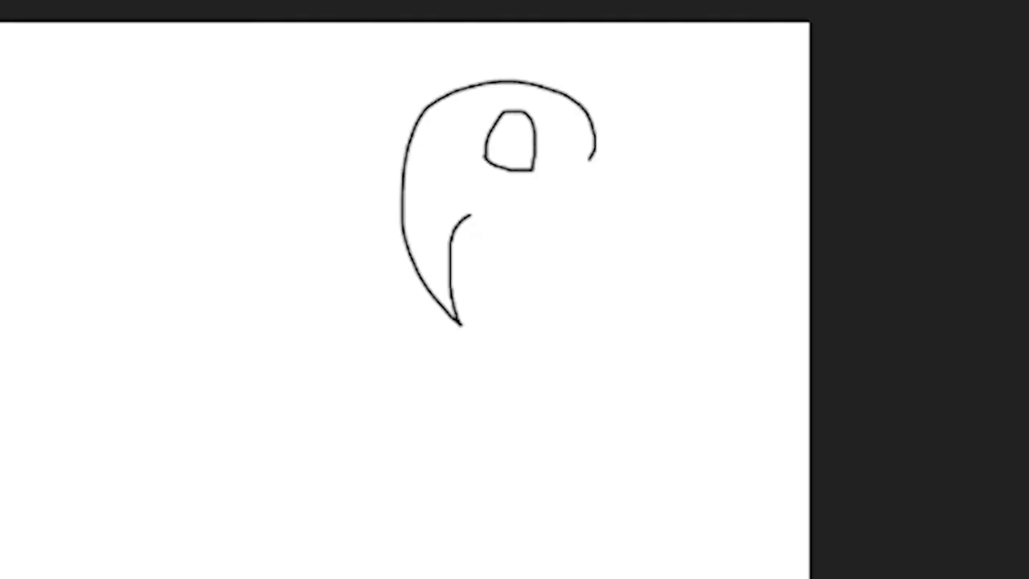
mouse_move(487, 153)
mouse_down()
mouse_move(492, 138)
mouse_move(533, 137)
mouse_up()
drag(492, 164, 532, 158)
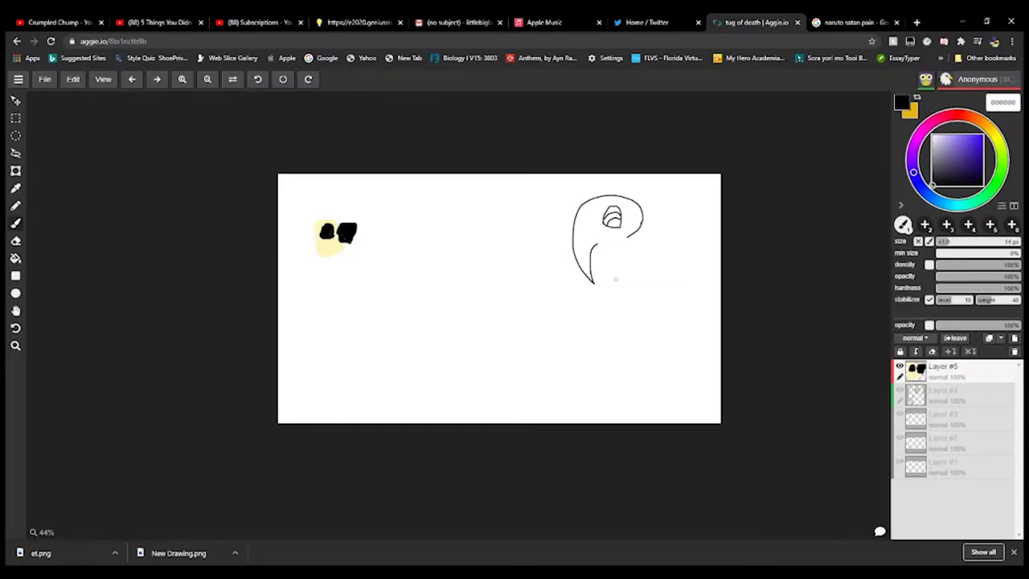
mouse_move(627, 238)
mouse_down()
mouse_move(625, 257)
mouse_move(611, 252)
mouse_up()
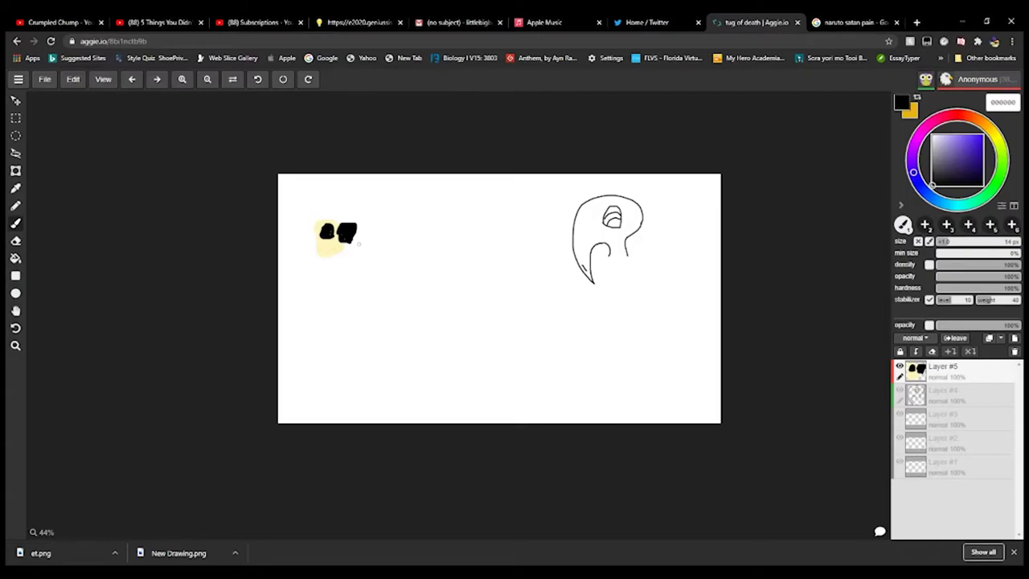
drag(604, 214, 624, 204)
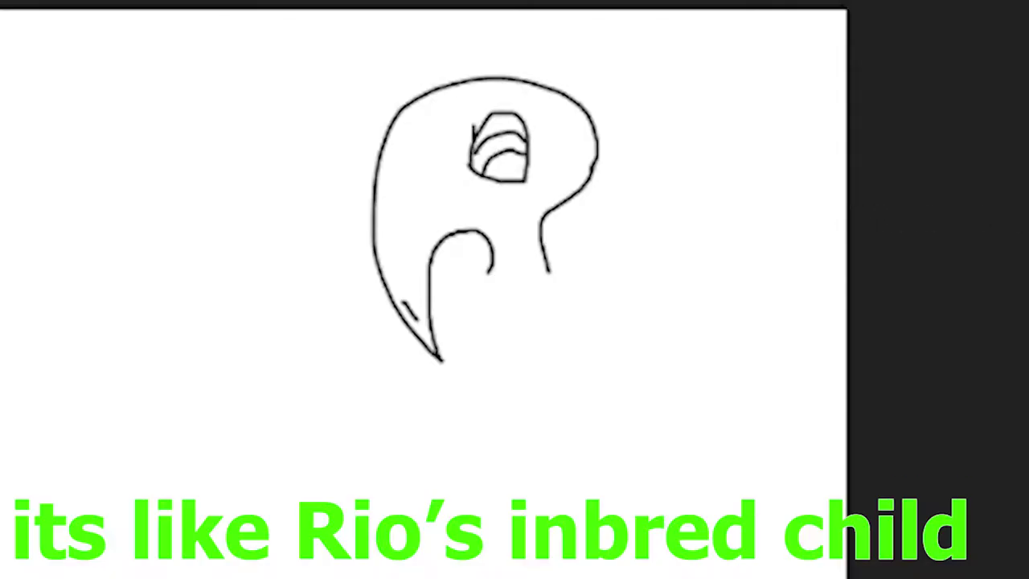
drag(537, 102, 555, 117)
- Paint a new pale yellow (fffcdc) face in the canvas's upper-left corner and extend the woman's bust outline
click(938, 151)
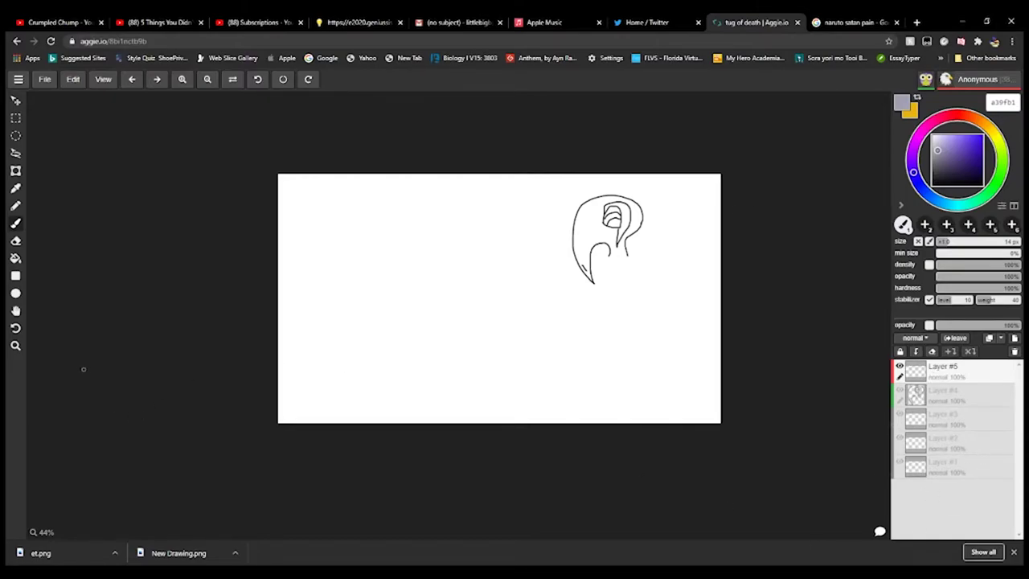
click(994, 134)
click(939, 134)
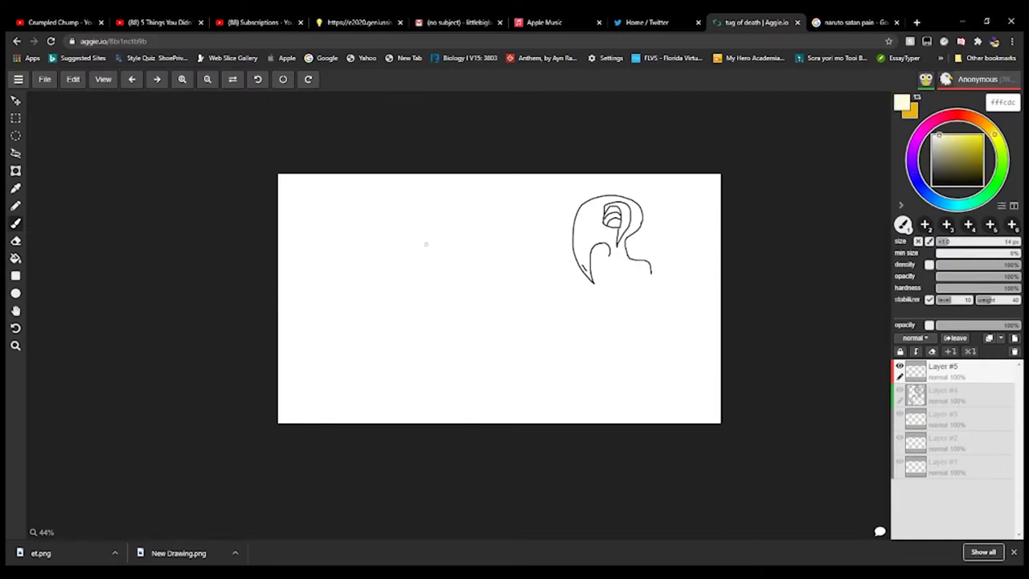
drag(314, 190, 303, 223)
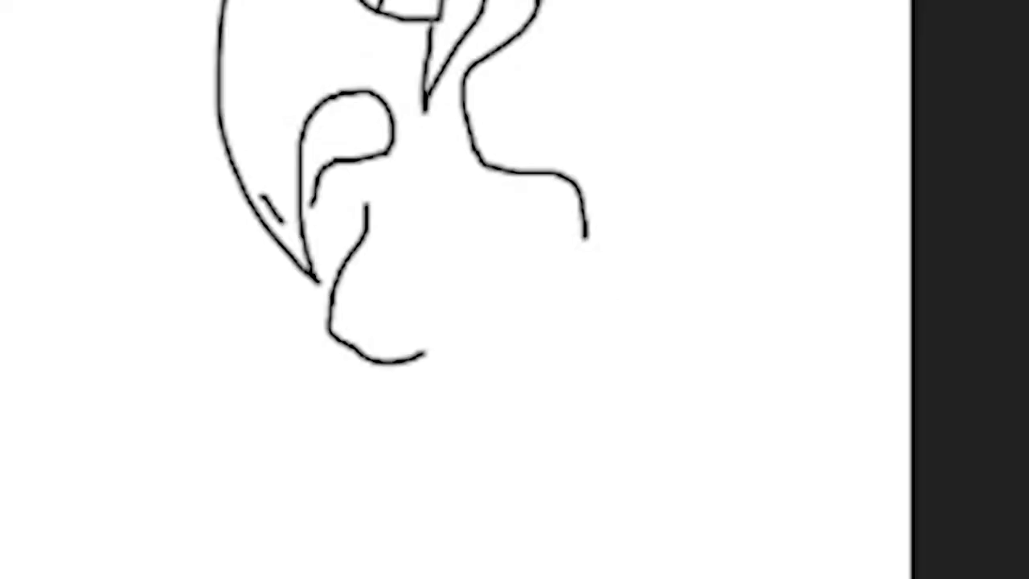
drag(423, 353, 430, 350)
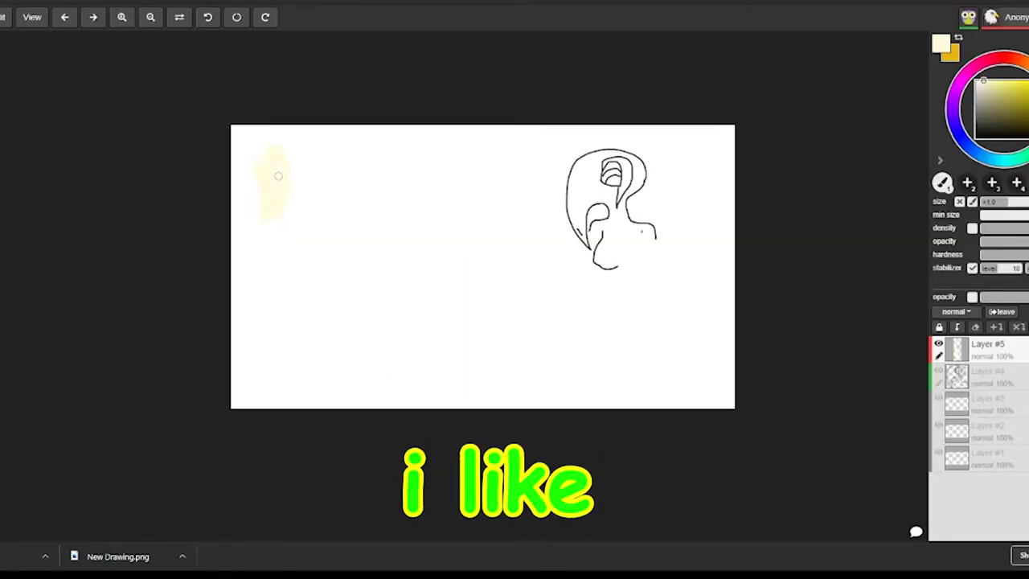
mouse_move(266, 159)
mouse_down()
mouse_move(263, 213)
mouse_move(300, 228)
mouse_move(314, 221)
mouse_move(294, 156)
mouse_up()
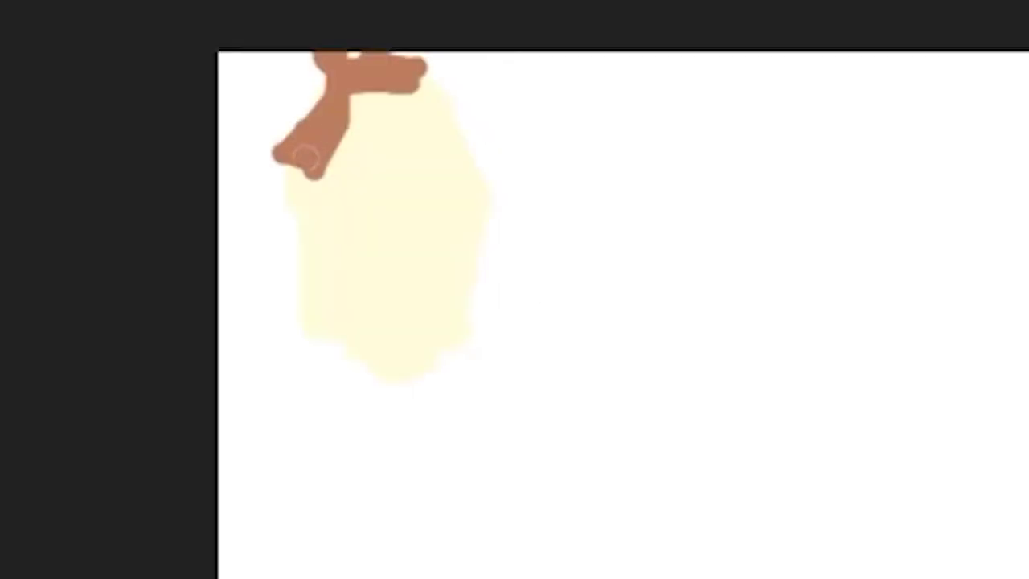
- Paint brown hair across the top and side of the pale yellow face and add large black eyes
mouse_move(309, 165)
mouse_down()
mouse_move(282, 113)
mouse_move(296, 70)
mouse_move(310, 92)
mouse_move(277, 137)
mouse_move(261, 238)
mouse_move(293, 181)
mouse_move(293, 236)
mouse_move(241, 296)
mouse_move(338, 213)
mouse_move(313, 163)
mouse_move(369, 123)
mouse_move(357, 147)
mouse_move(465, 87)
mouse_move(533, 99)
mouse_up()
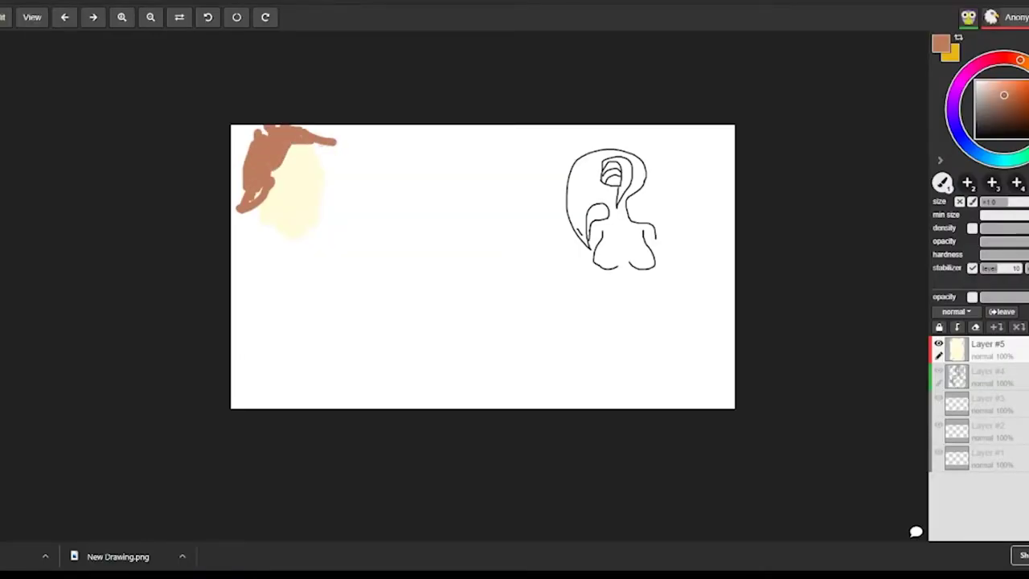
mouse_move(330, 145)
mouse_down()
mouse_move(302, 148)
mouse_move(324, 150)
mouse_move(274, 174)
mouse_move(250, 209)
mouse_up()
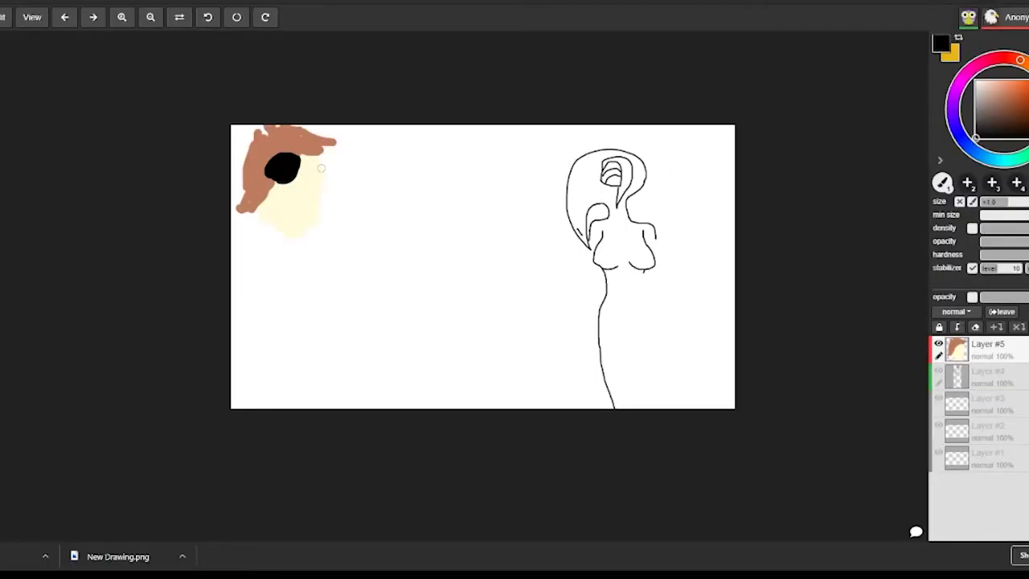
mouse_move(331, 167)
mouse_down()
mouse_move(319, 183)
mouse_move(331, 171)
mouse_up()
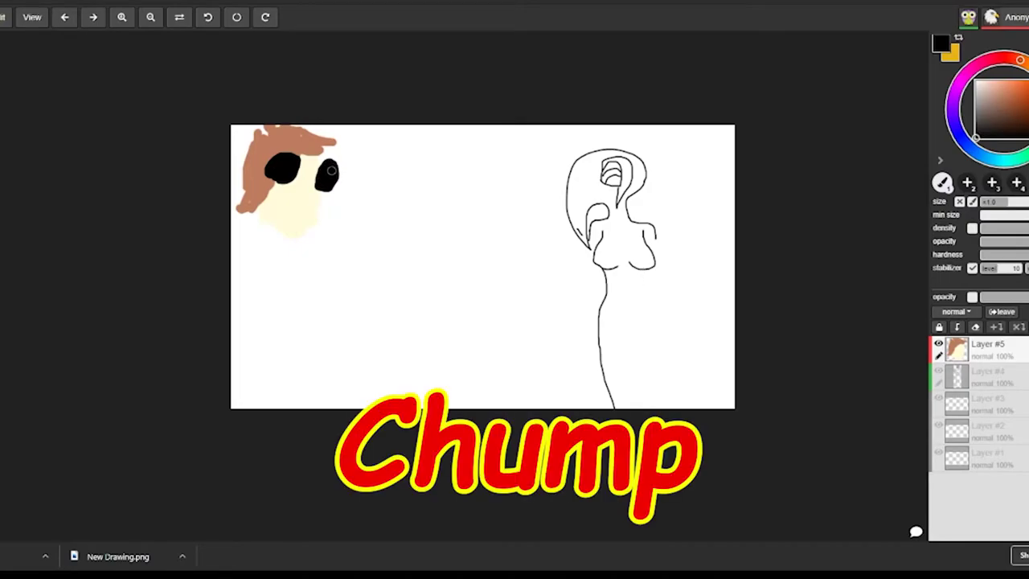
drag(642, 275, 641, 289)
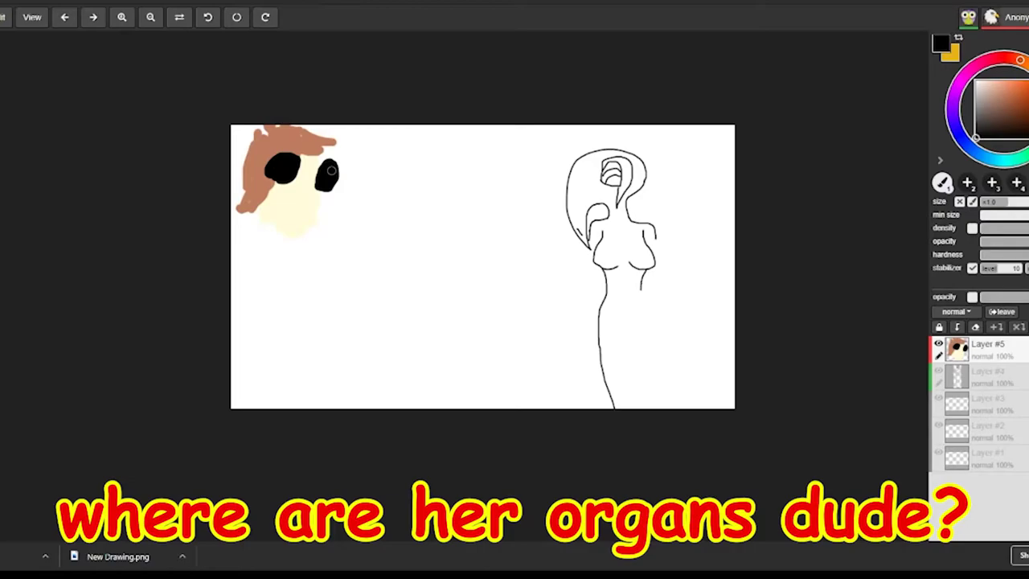
key(ctrl+z)
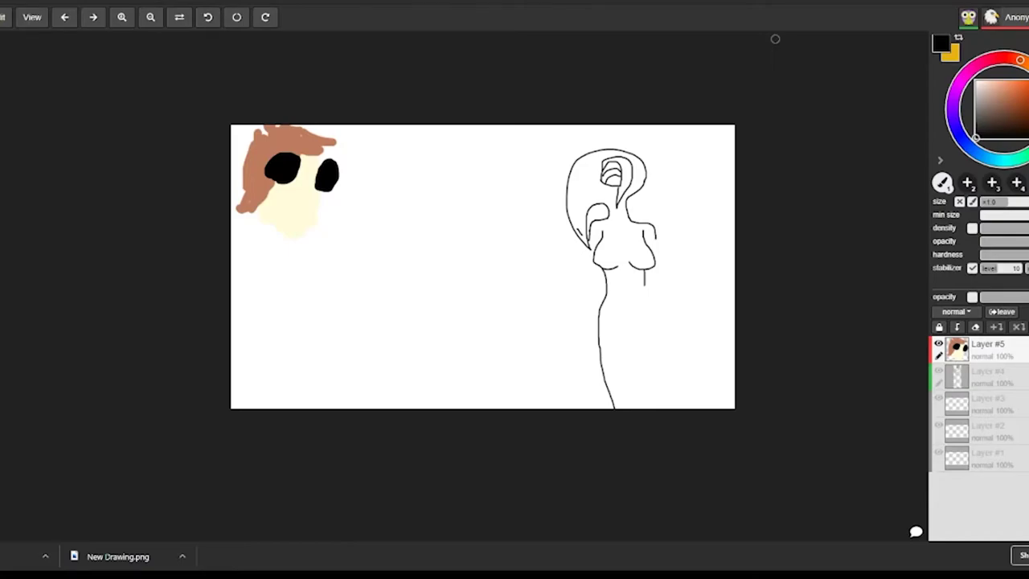
key(ctrl+z)
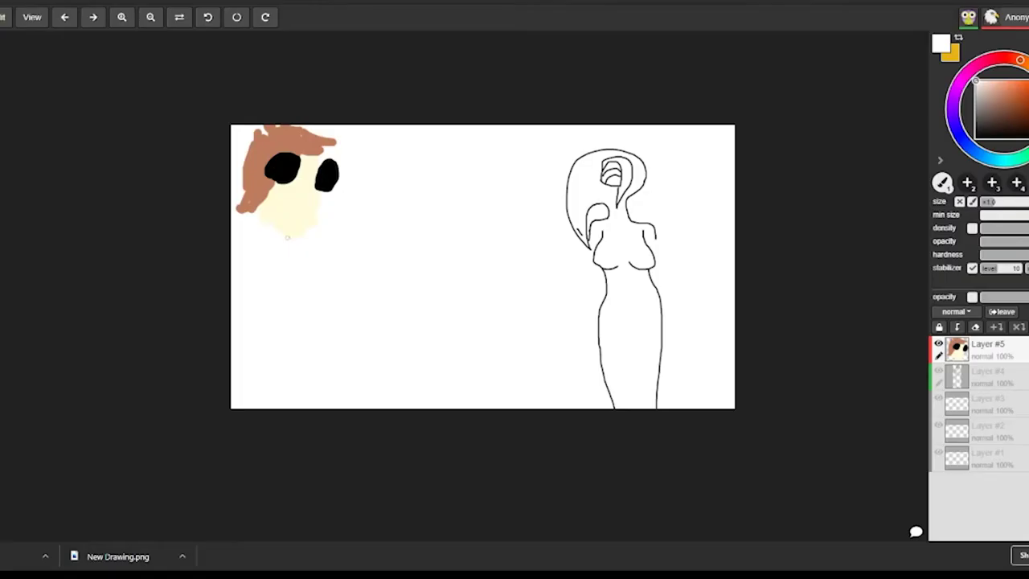
- Dab white highlights onto both black eyes of the brown-haired face
drag(294, 160, 272, 164)
click(329, 165)
- Draw a black nose and smile on the brown-haired face, and give the woman a bent, raised arm with an open hand
drag(1025, 122, 1026, 137)
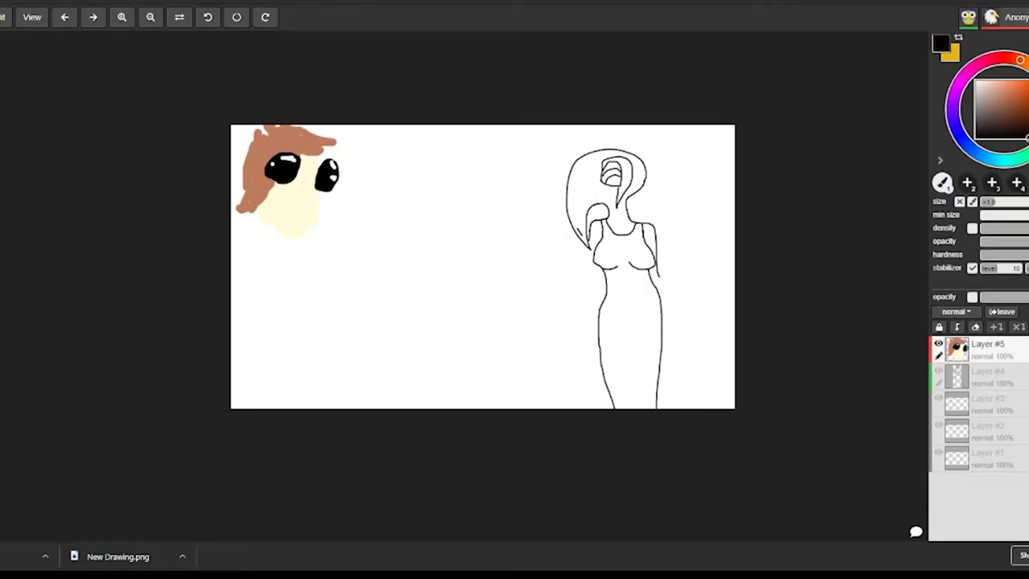
drag(658, 262, 672, 248)
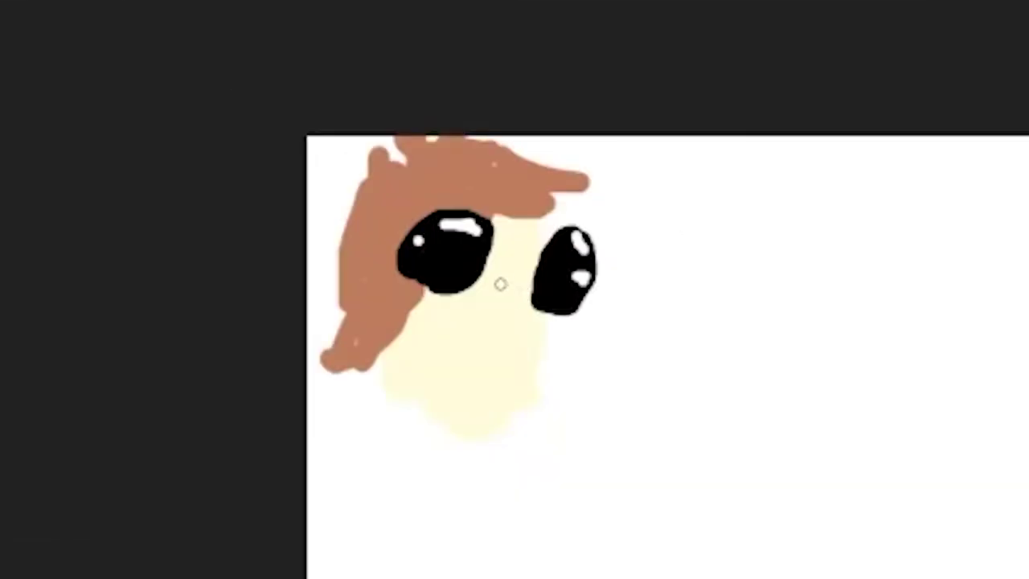
drag(304, 180, 310, 194)
drag(678, 233, 678, 207)
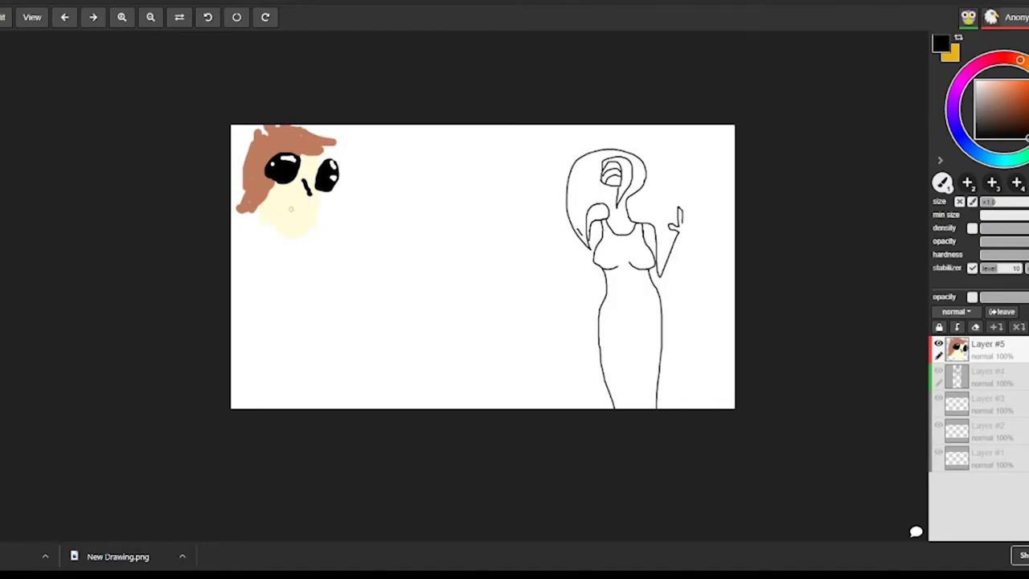
mouse_move(289, 216)
mouse_down()
mouse_move(300, 226)
mouse_move(310, 215)
mouse_up()
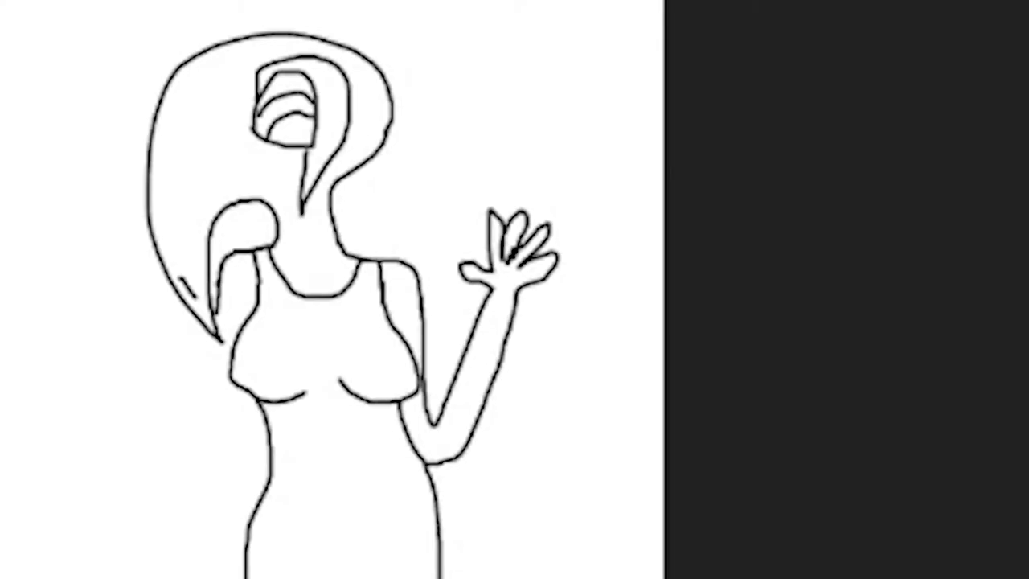
key(ctrl+z)
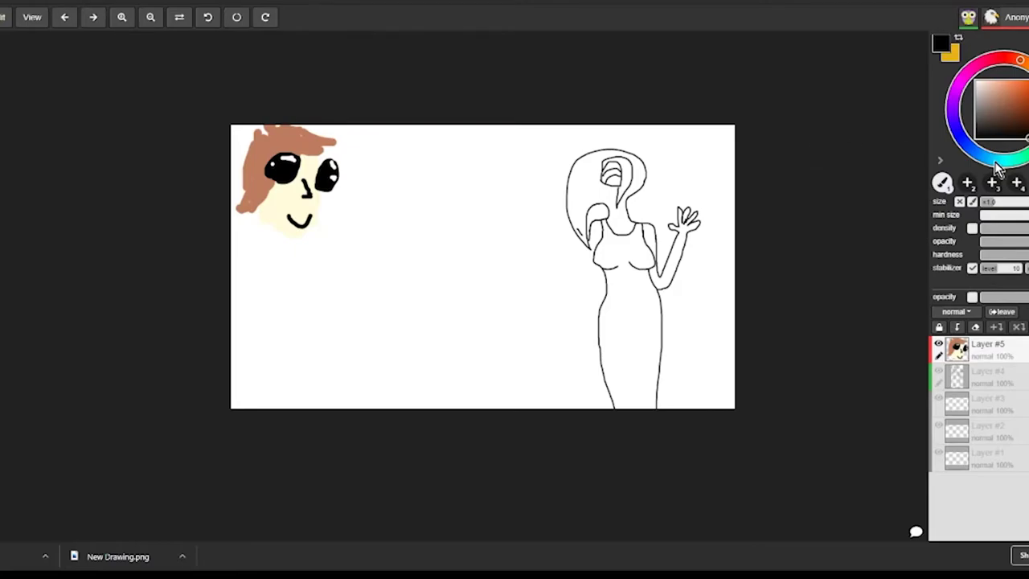
- Paint blue over parts of the brown-haired figure's black eyes, keeping the white highlights
click(963, 139)
click(1018, 97)
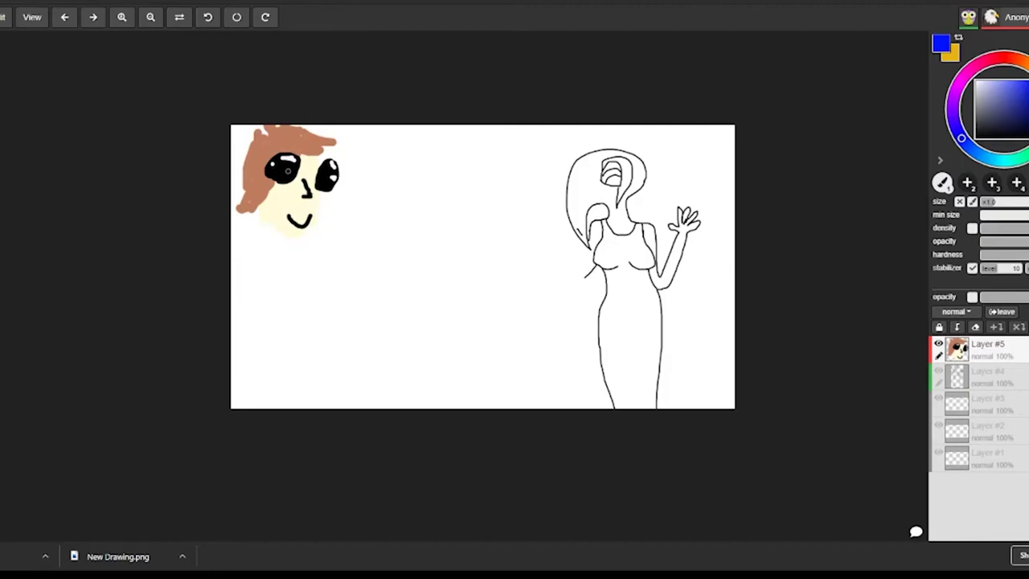
mouse_move(295, 169)
mouse_down()
mouse_move(271, 172)
mouse_move(319, 177)
mouse_move(329, 190)
mouse_move(326, 168)
mouse_up()
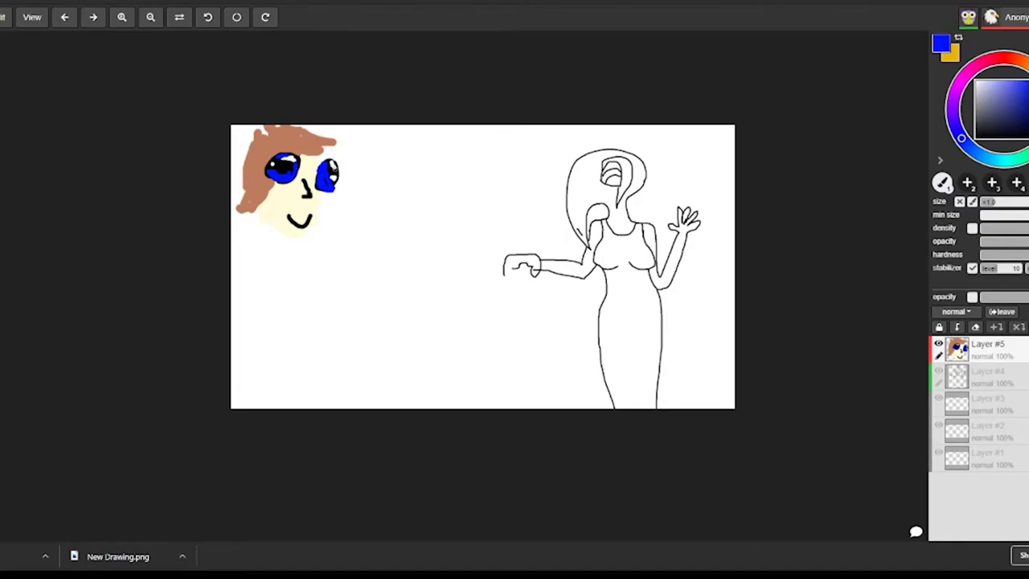
mouse_move(336, 172)
mouse_down()
mouse_move(344, 190)
mouse_move(345, 170)
mouse_move(345, 186)
mouse_up()
key(ctrl+z)
- Draw the brown-haired figure's long neck and boxy body with several stubby limbs in black
drag(1001, 142, 972, 145)
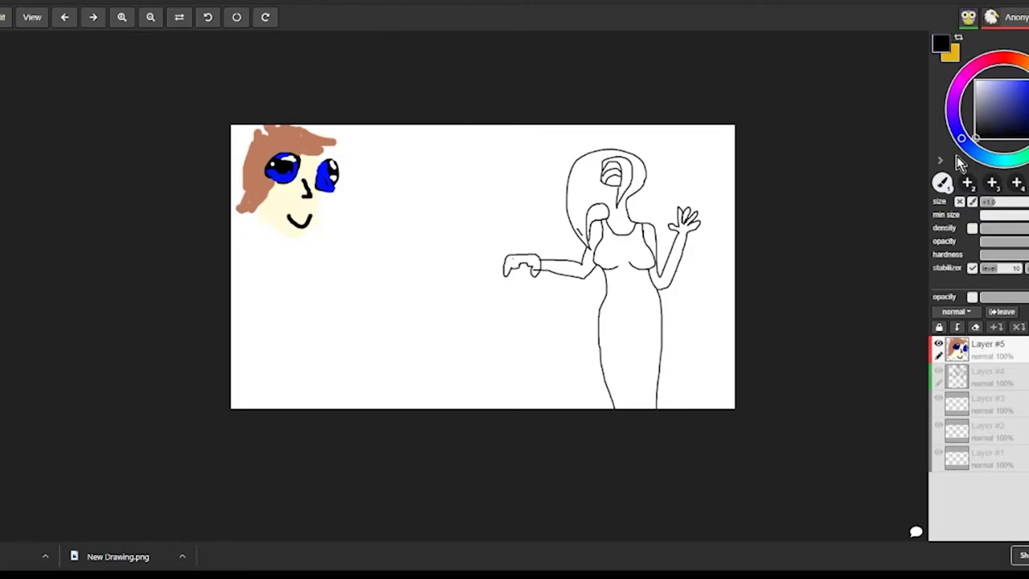
mouse_move(289, 235)
mouse_down()
mouse_move(308, 254)
mouse_move(295, 227)
mouse_move(311, 258)
mouse_up()
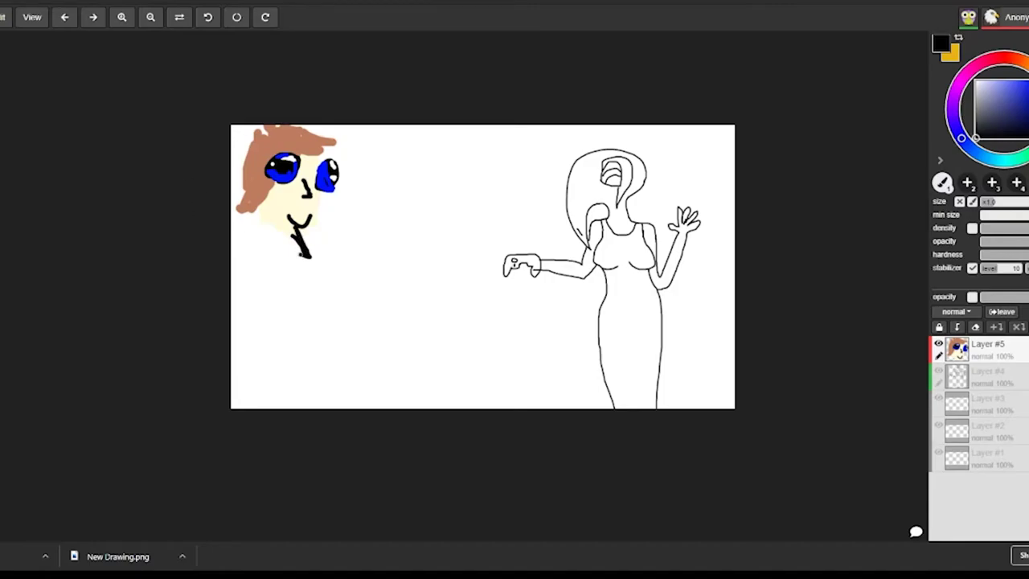
key(ctrl+z)
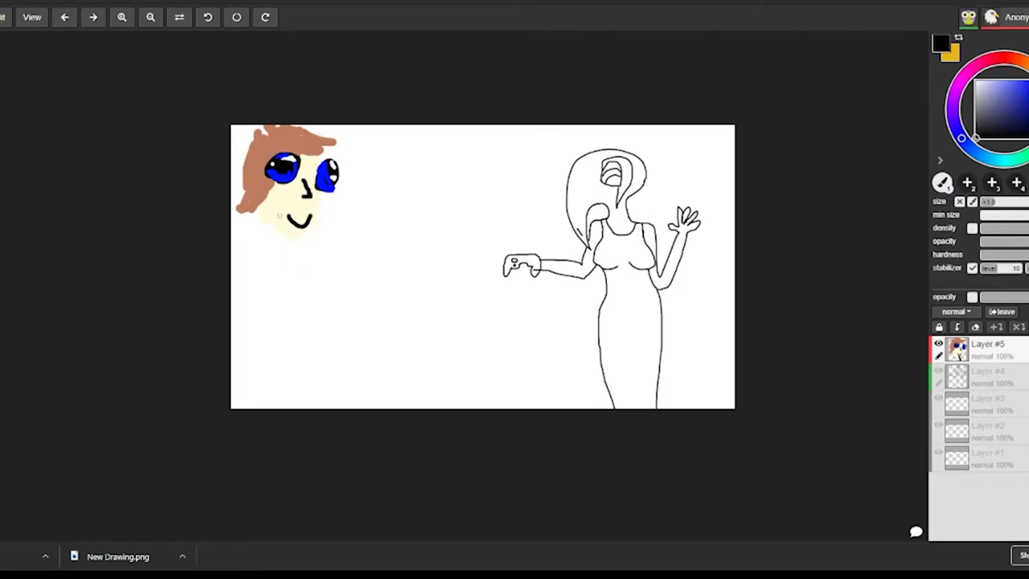
drag(269, 226, 226, 285)
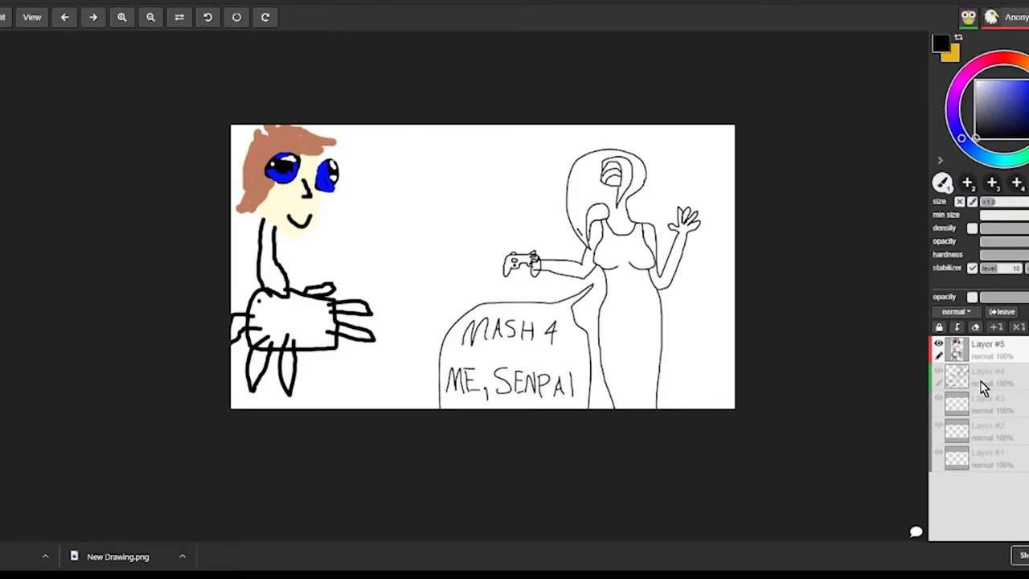
- Take over Layer #1 and move it to the top of the layer stack, above Layer #5
click(1020, 464)
drag(1003, 451, 1002, 349)
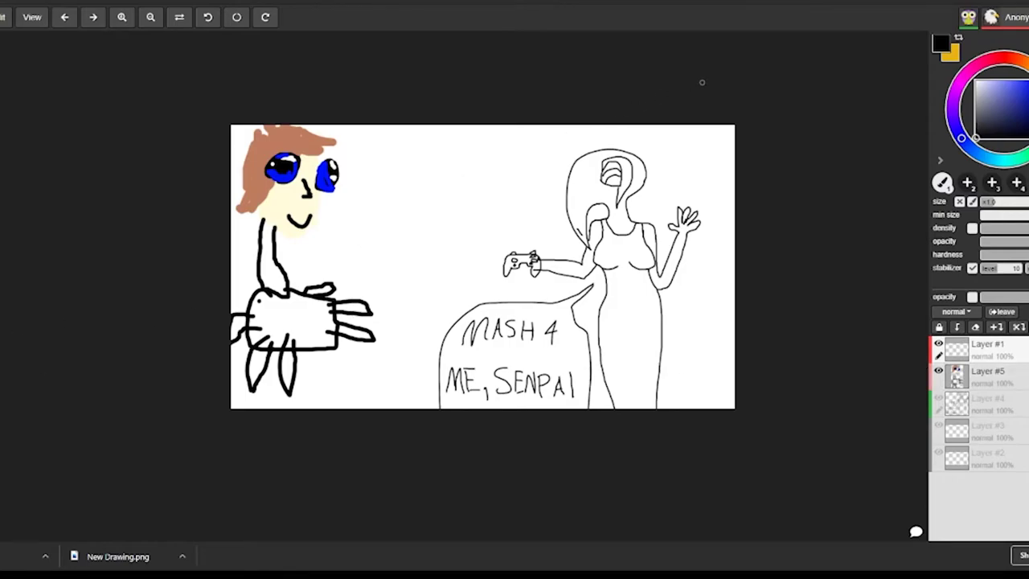
- Shade the boxy body with pale yellow patches, paint a thick black band across its limbs, and add black stripes across the neck
click(1027, 66)
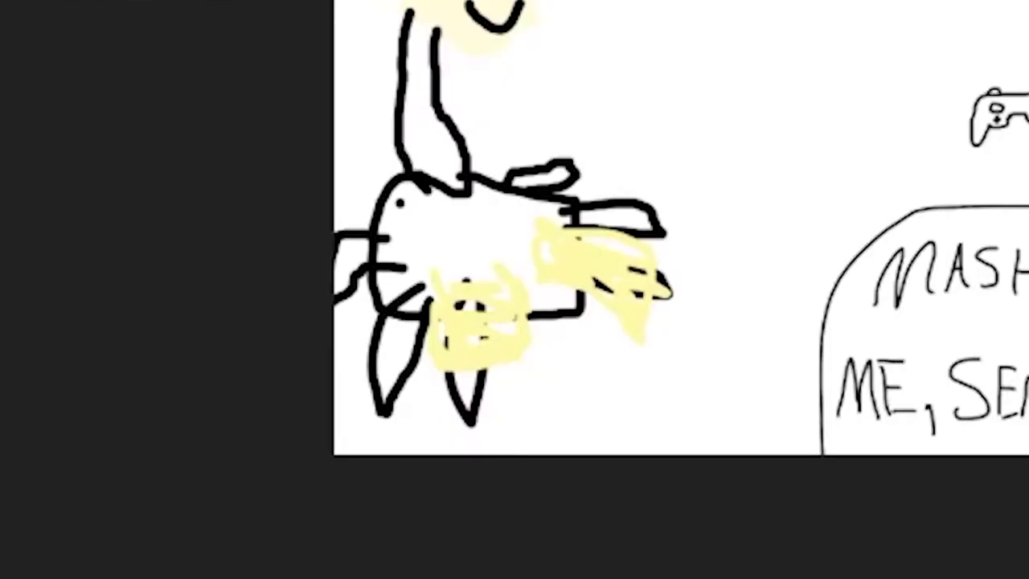
mouse_move(678, 273)
mouse_down()
mouse_move(577, 315)
mouse_move(388, 359)
mouse_move(504, 354)
mouse_move(656, 310)
mouse_move(676, 291)
mouse_move(551, 351)
mouse_move(376, 360)
mouse_up()
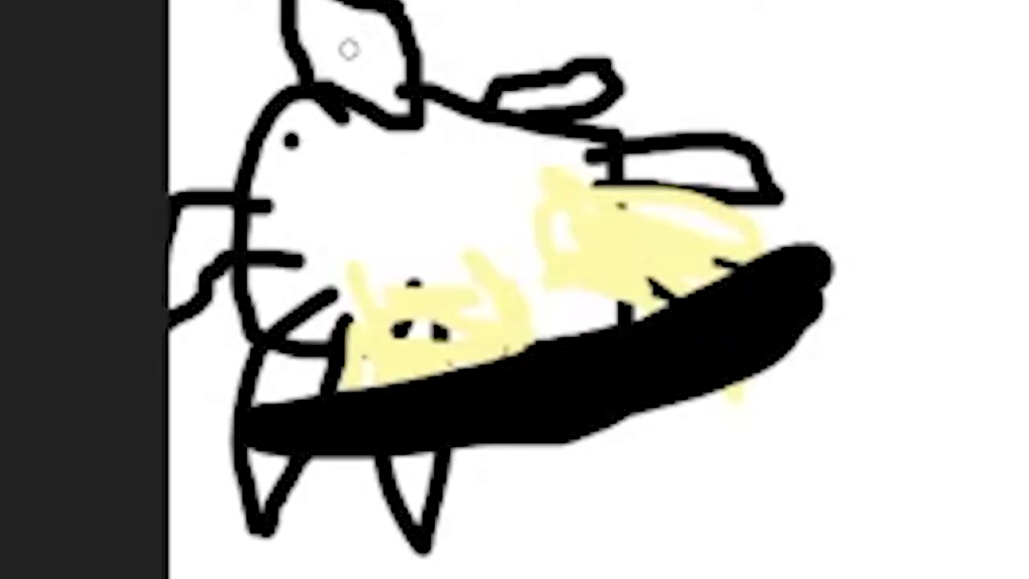
drag(302, 63, 426, 103)
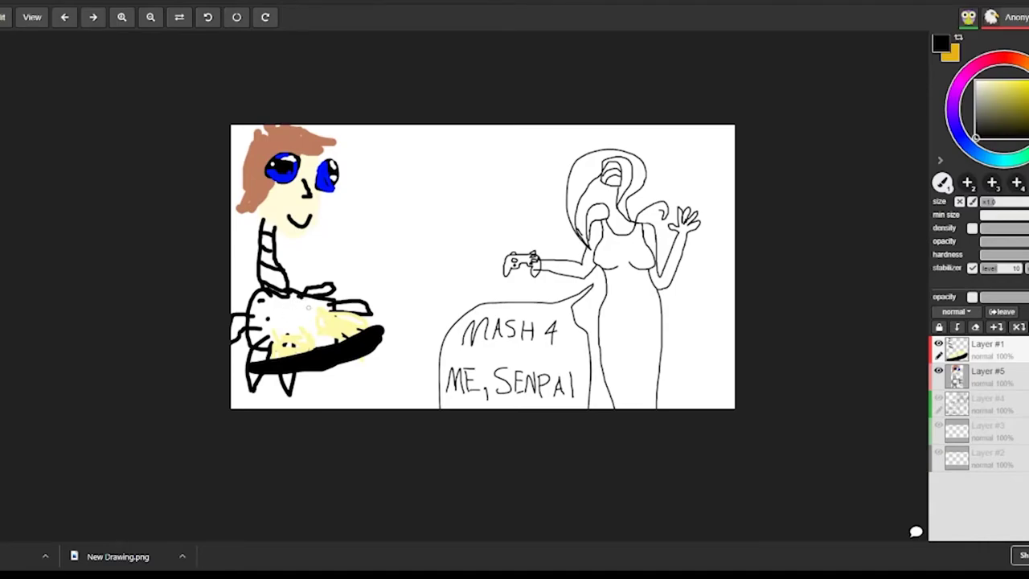
- Add a small black mark on the creature's boxy body and paint bright yellow streaks shooting up and outward from it
drag(291, 307, 298, 323)
click(1026, 82)
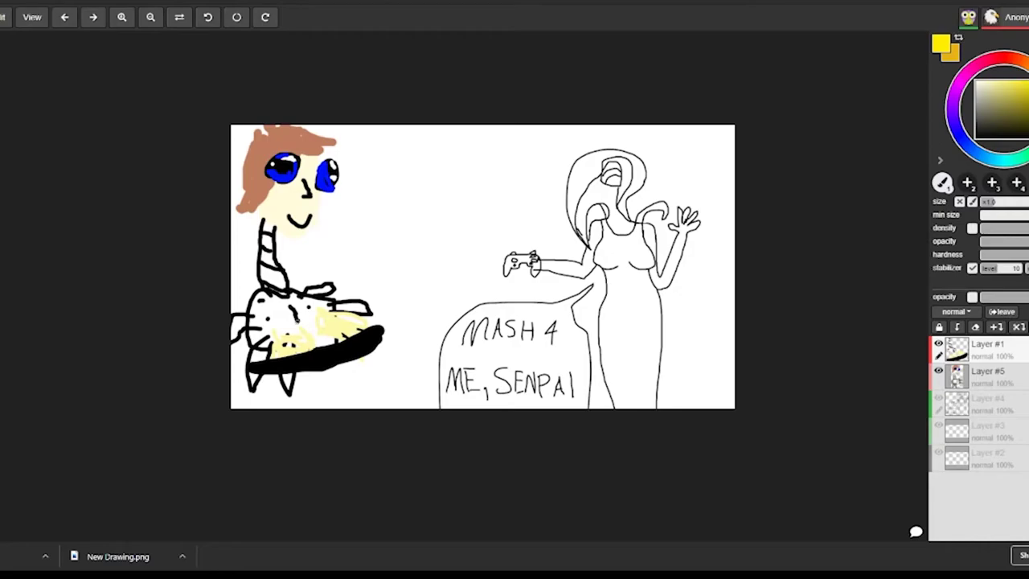
mouse_move(320, 295)
mouse_down()
mouse_move(333, 271)
mouse_move(383, 246)
mouse_move(345, 244)
mouse_move(340, 281)
mouse_move(359, 271)
mouse_move(314, 275)
mouse_up()
mouse_move(329, 264)
mouse_down()
mouse_move(315, 272)
mouse_move(302, 305)
mouse_move(392, 249)
mouse_move(331, 273)
mouse_up()
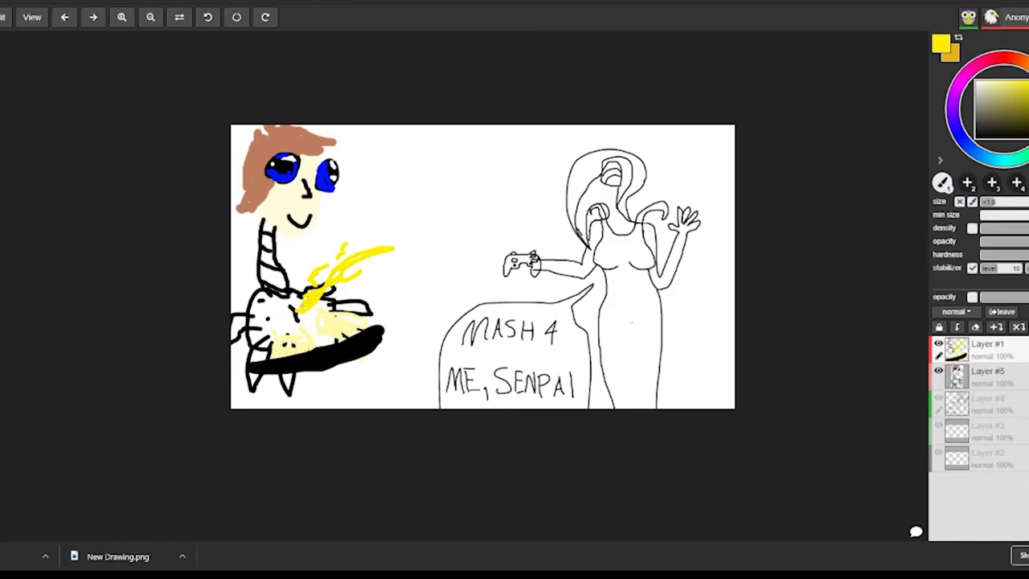
- Draw a thin black line down the woman's lower body to separate her legs
drag(630, 341, 640, 407)
- Hand-letter "Pi CJ" in thick black with a slanted stroke beside the creature's head, and draw a black oval around the yellow streaks
drag(997, 138, 978, 153)
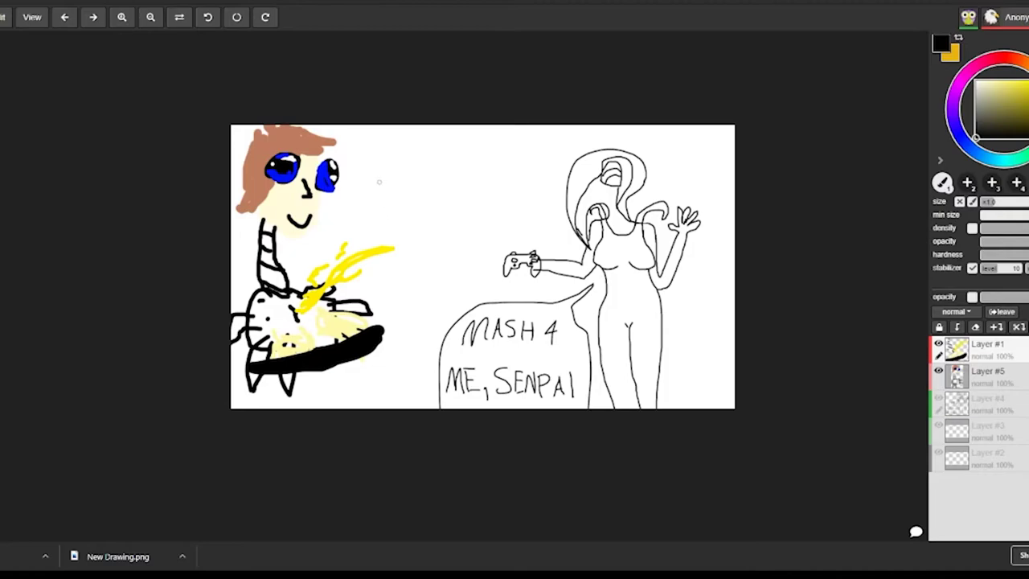
drag(368, 229, 385, 202)
mouse_move(377, 154)
mouse_down()
mouse_move(375, 172)
mouse_move(403, 140)
mouse_move(384, 153)
mouse_move(401, 182)
mouse_up()
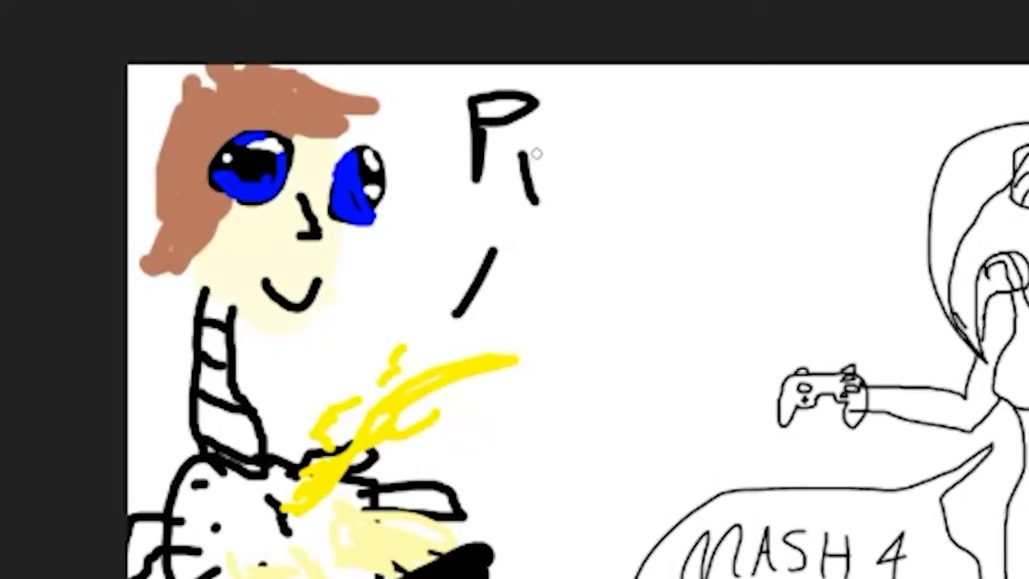
click(529, 119)
mouse_move(635, 118)
mouse_down()
mouse_move(619, 195)
mouse_move(630, 203)
mouse_up()
mouse_move(664, 145)
mouse_down()
mouse_move(677, 206)
mouse_move(648, 210)
mouse_up()
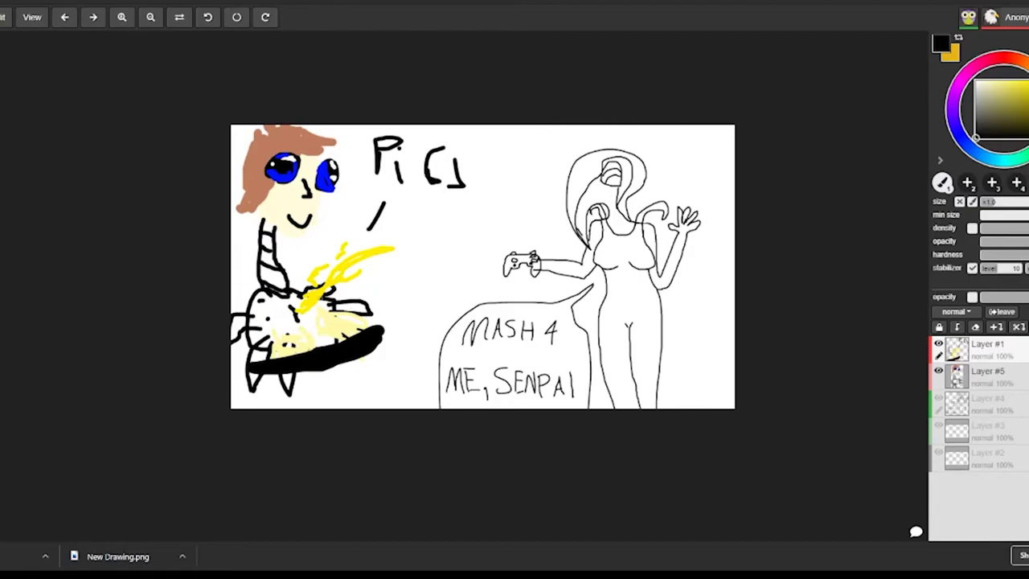
mouse_move(351, 238)
mouse_down()
mouse_move(327, 283)
mouse_move(368, 275)
mouse_move(352, 239)
mouse_up()
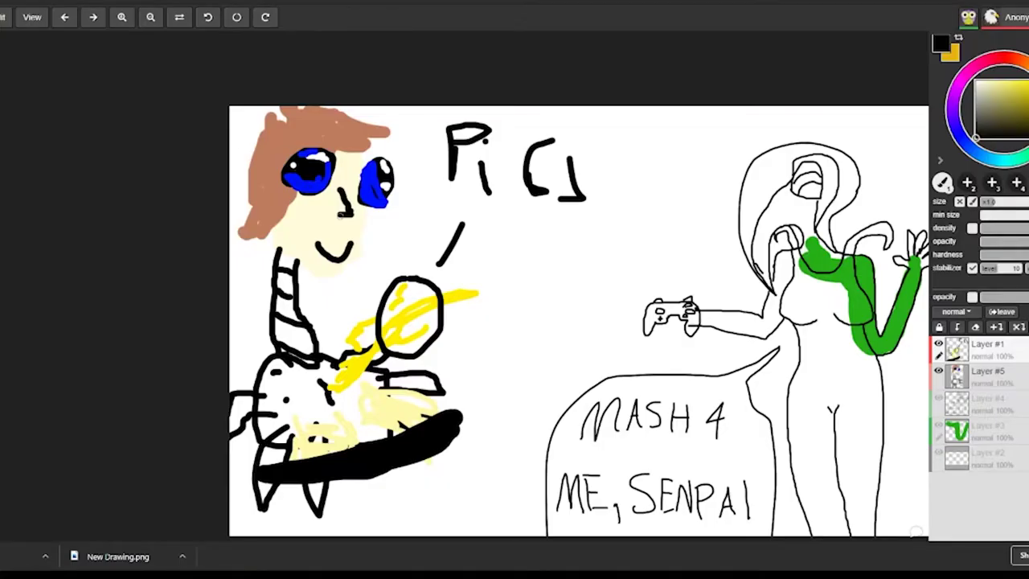
- Remove the green paint spilling over the woman's neckline and chest, keeping her raised arm green
key(ctrl+z)
key(ctrl+z)
drag(840, 261, 806, 270)
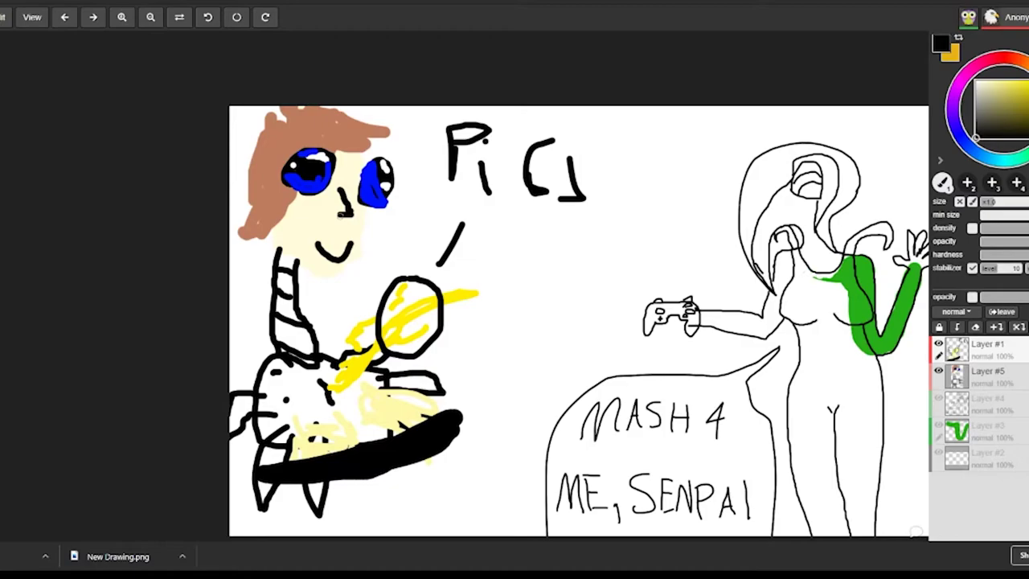
scroll(757, 355, down, 1)
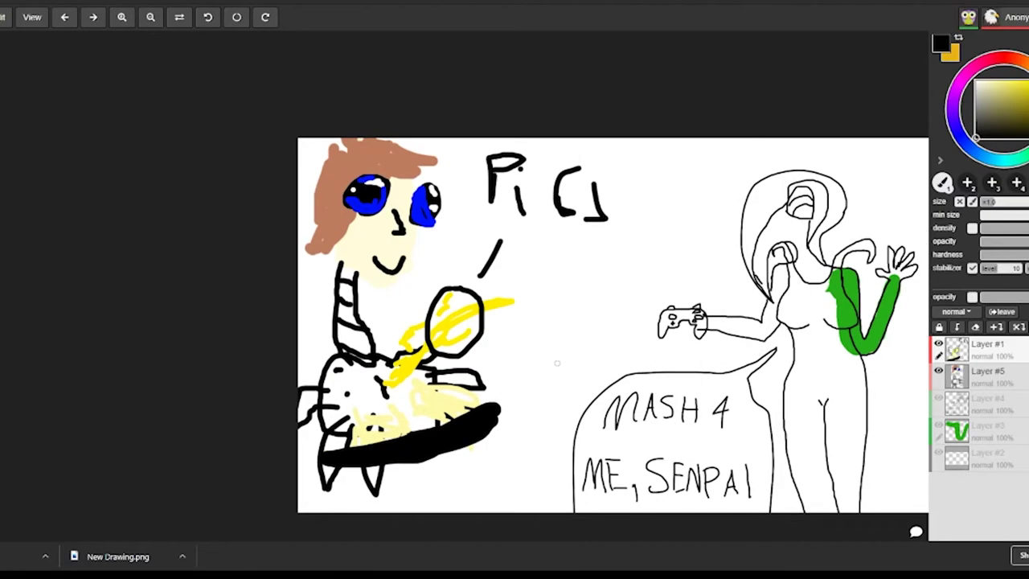
scroll(468, 361, down, 1)
scroll(517, 334, up, 3)
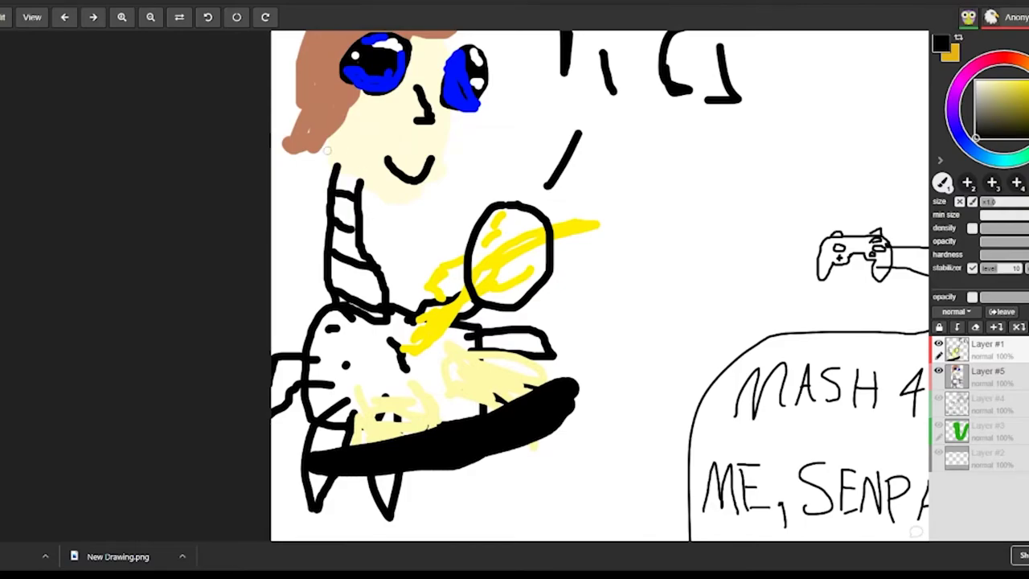
scroll(337, 184, up, 1)
scroll(342, 208, down, 2)
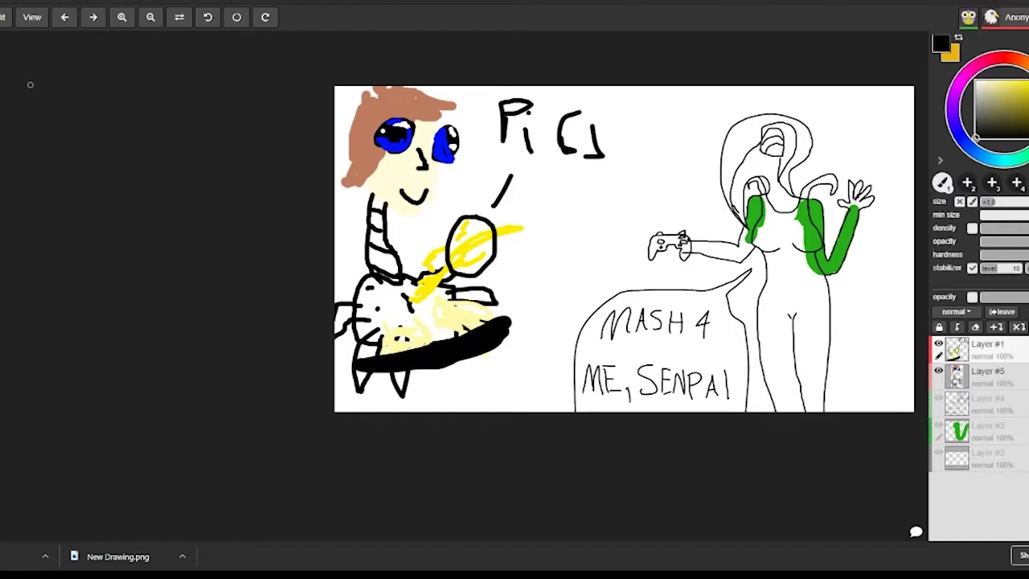
- Switch to the Pencil tool with bright red and paint red over the creature's feet and the tip of its rear limb
key(p)
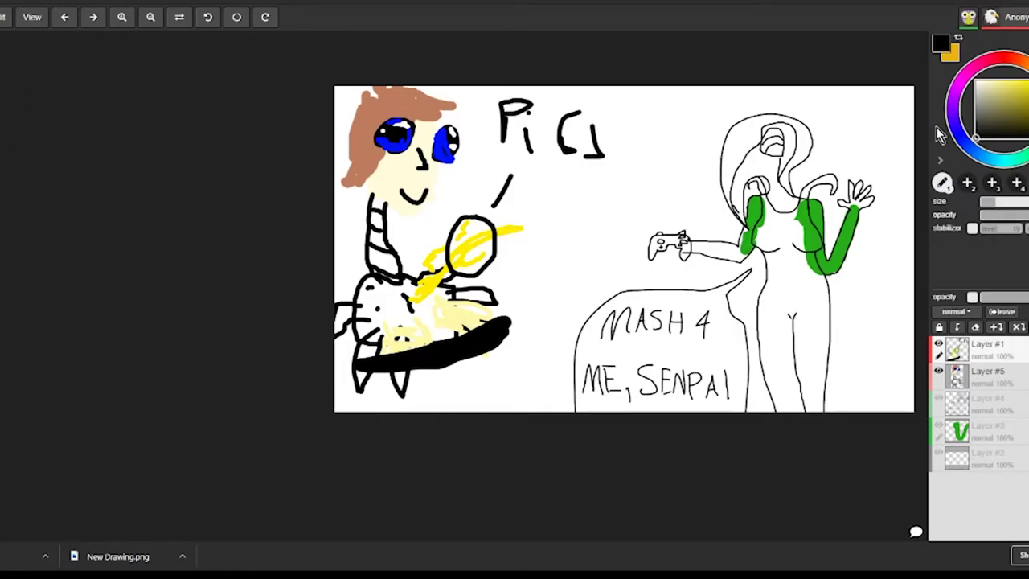
drag(975, 119, 999, 61)
click(999, 88)
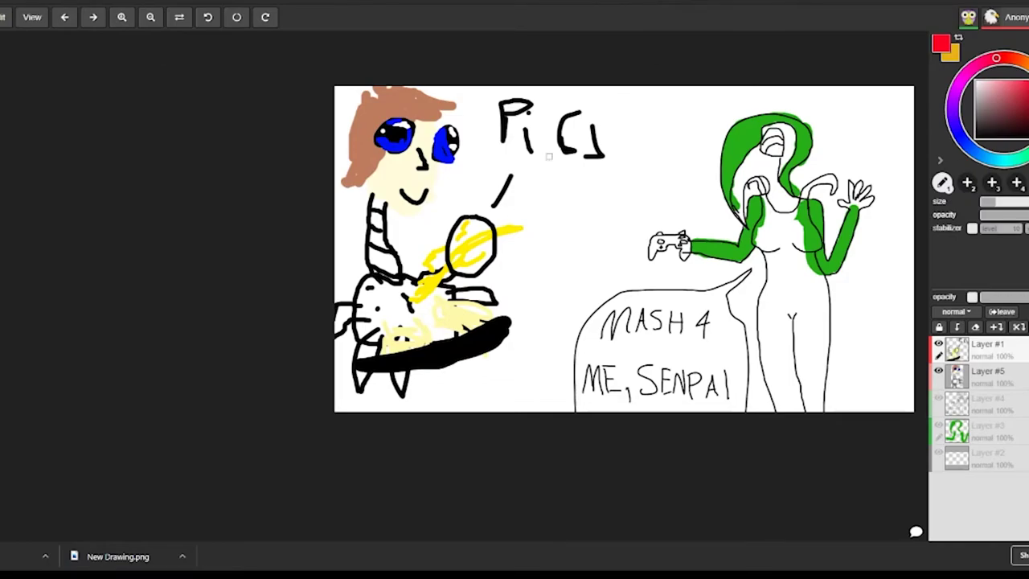
drag(406, 144, 397, 155)
key(ctrl+z)
mouse_move(403, 394)
mouse_down()
mouse_move(401, 377)
mouse_move(400, 402)
mouse_move(358, 400)
mouse_move(359, 374)
mouse_move(362, 384)
mouse_up()
drag(342, 331, 306, 343)
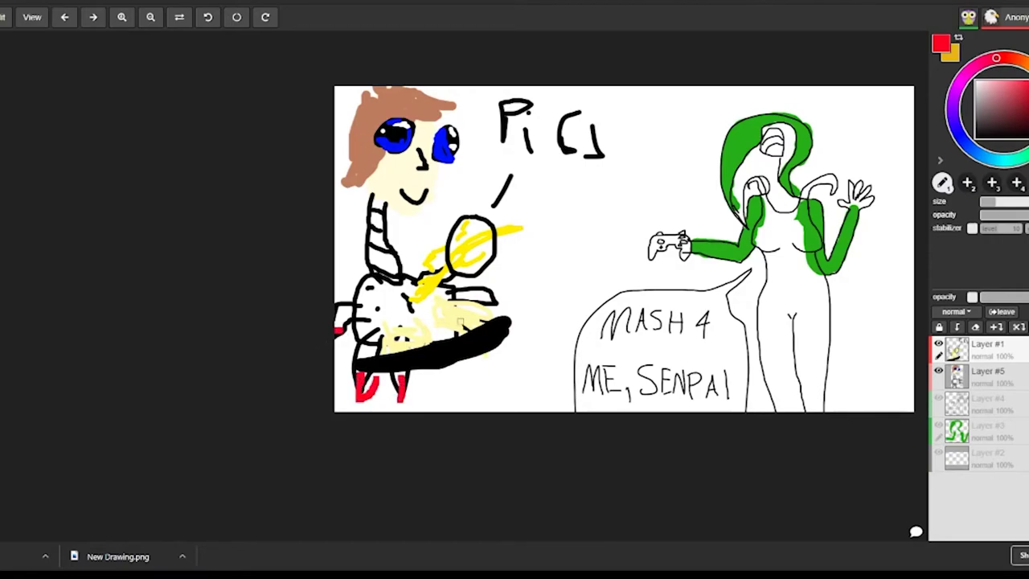
- Add red marks to the tip of the creature's front limb, across its face, and along the yellow streaks
drag(488, 300, 507, 305)
drag(397, 192, 396, 207)
mouse_move(397, 168)
mouse_down()
mouse_move(407, 164)
mouse_move(380, 182)
mouse_move(426, 149)
mouse_move(441, 114)
mouse_move(457, 121)
mouse_move(449, 169)
mouse_up()
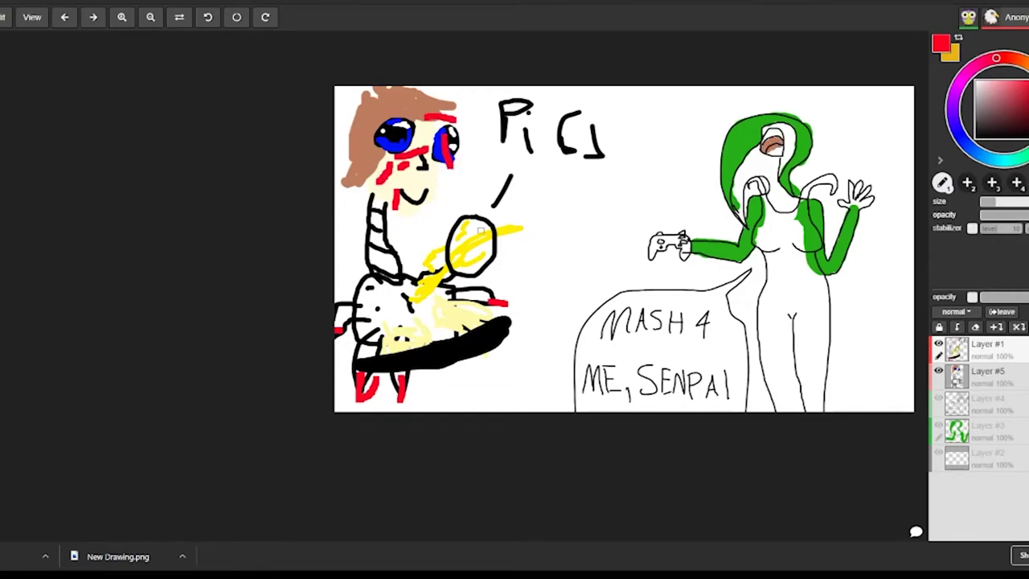
drag(483, 232, 456, 255)
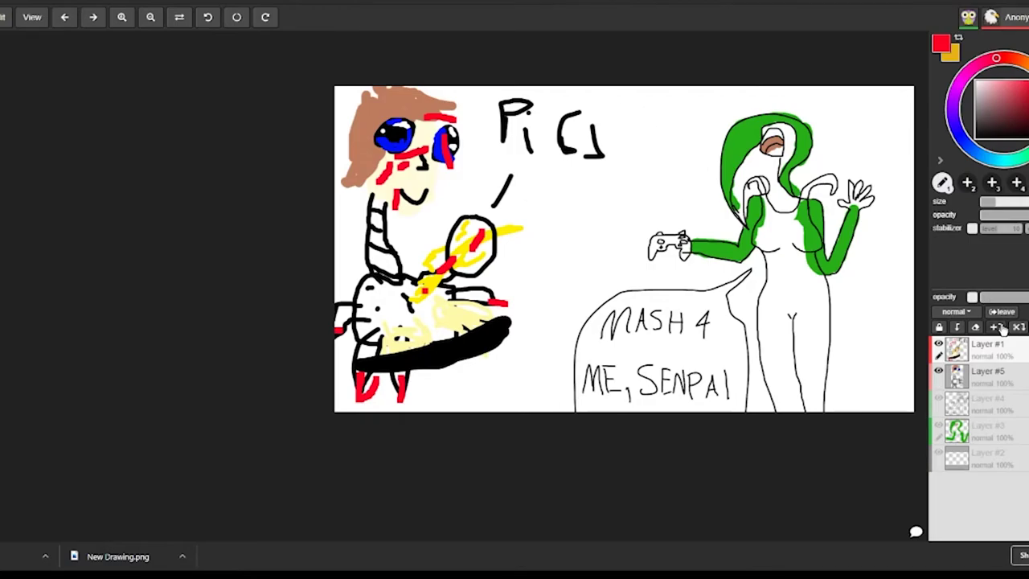
- Draw a thin black rounded head outline in the empty space between the creature and the game controller
mouse_move(374, 141)
mouse_down()
mouse_move(301, 198)
mouse_move(288, 375)
mouse_move(326, 459)
mouse_move(497, 500)
mouse_move(579, 463)
mouse_move(632, 364)
mouse_move(595, 257)
mouse_move(527, 185)
mouse_move(453, 144)
mouse_move(365, 145)
mouse_up()
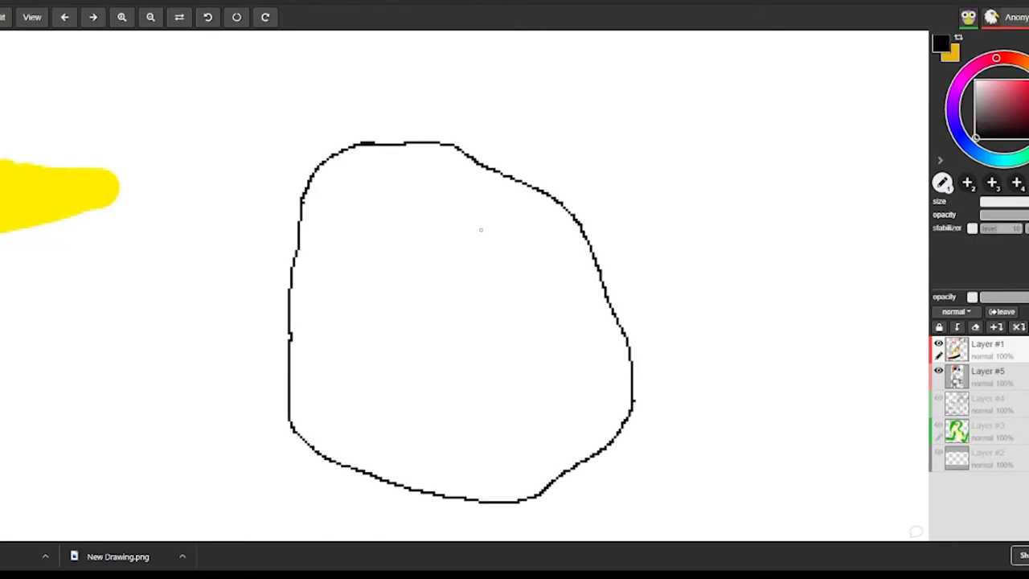
scroll(527, 249, down, 6)
- Fill the woman's chest with olive tan and extend the colour down over her waist
drag(826, 269, 785, 266)
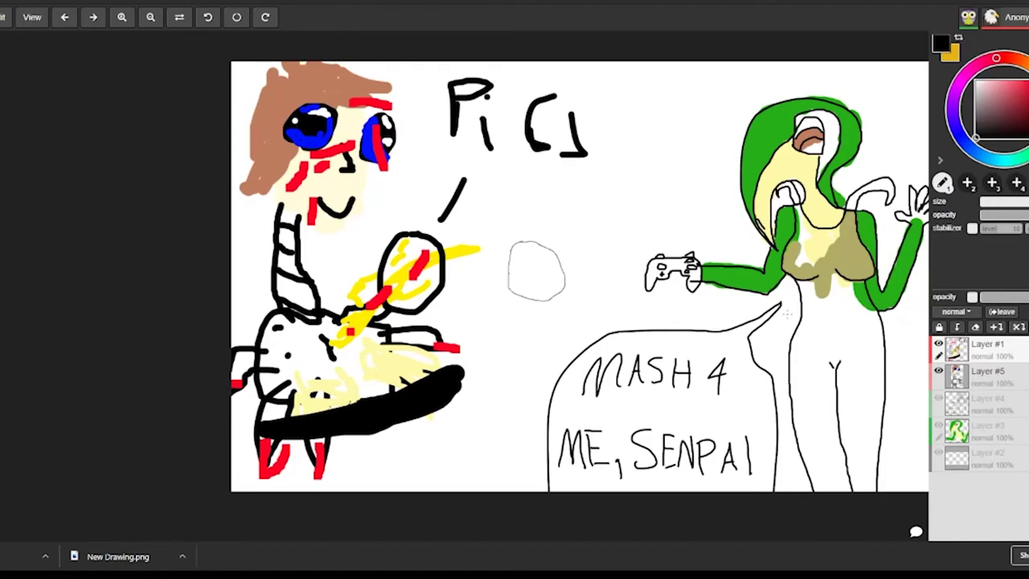
mouse_move(796, 239)
mouse_down()
mouse_move(803, 259)
mouse_move(818, 259)
mouse_move(834, 235)
mouse_move(810, 249)
mouse_move(828, 235)
mouse_up()
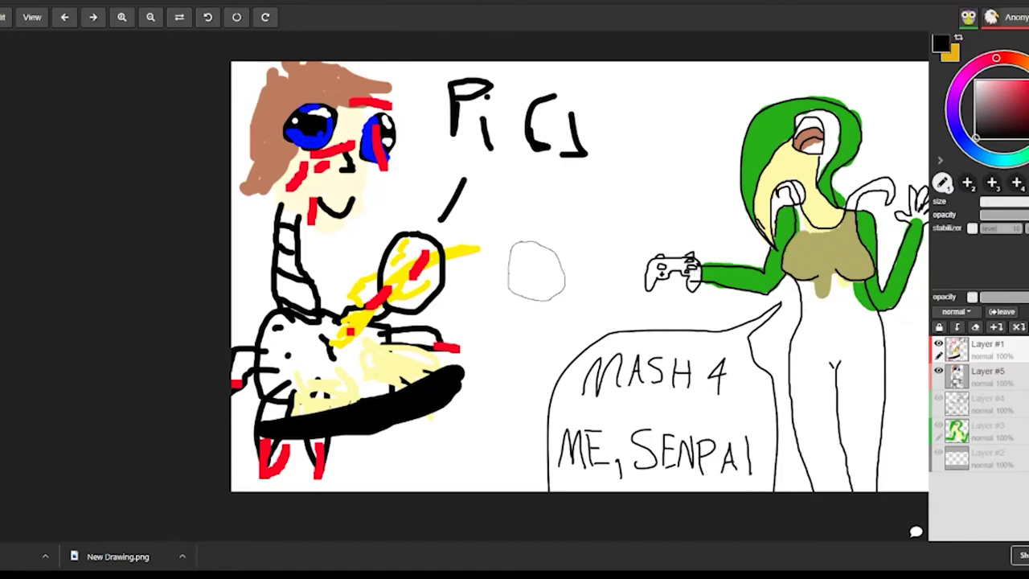
scroll(694, 274, up, 1)
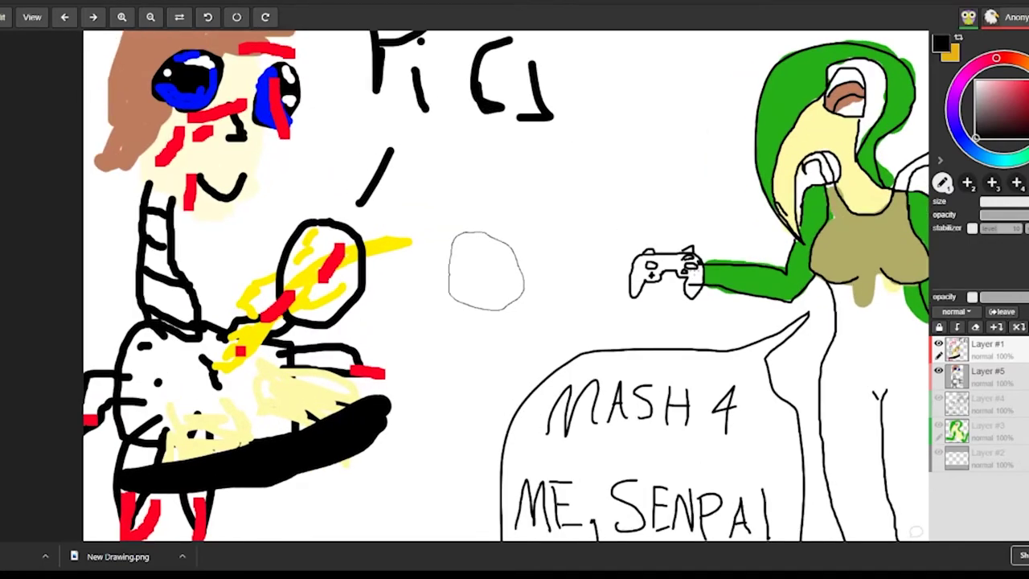
mouse_move(868, 299)
mouse_down()
mouse_move(868, 309)
mouse_move(843, 312)
mouse_move(854, 339)
mouse_up()
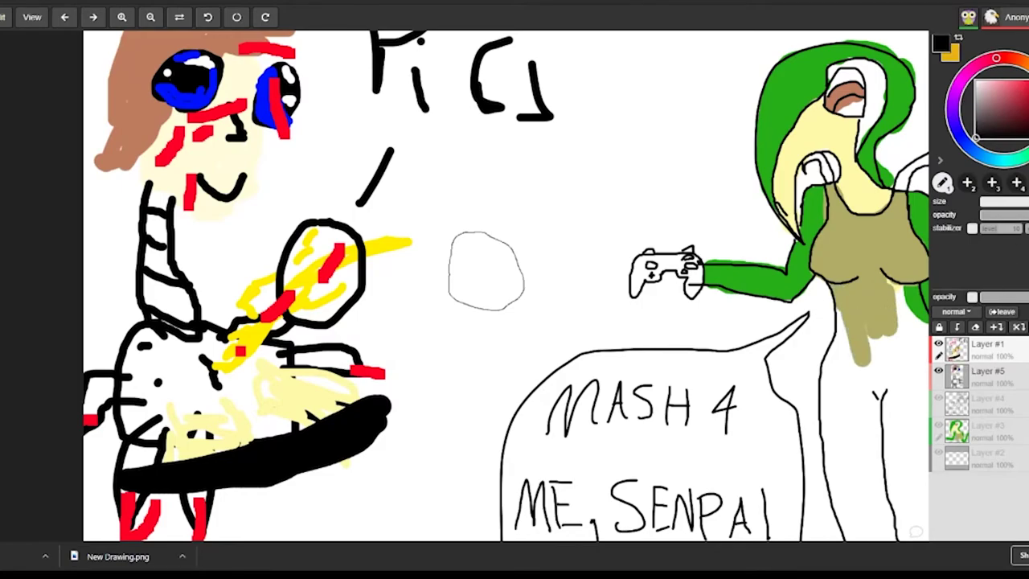
- Fill the woman's hips and both legs with the same olive tan, covering the remaining white gaps
scroll(905, 275, down, 2)
scroll(872, 265, down, 1)
scroll(864, 256, up, 2)
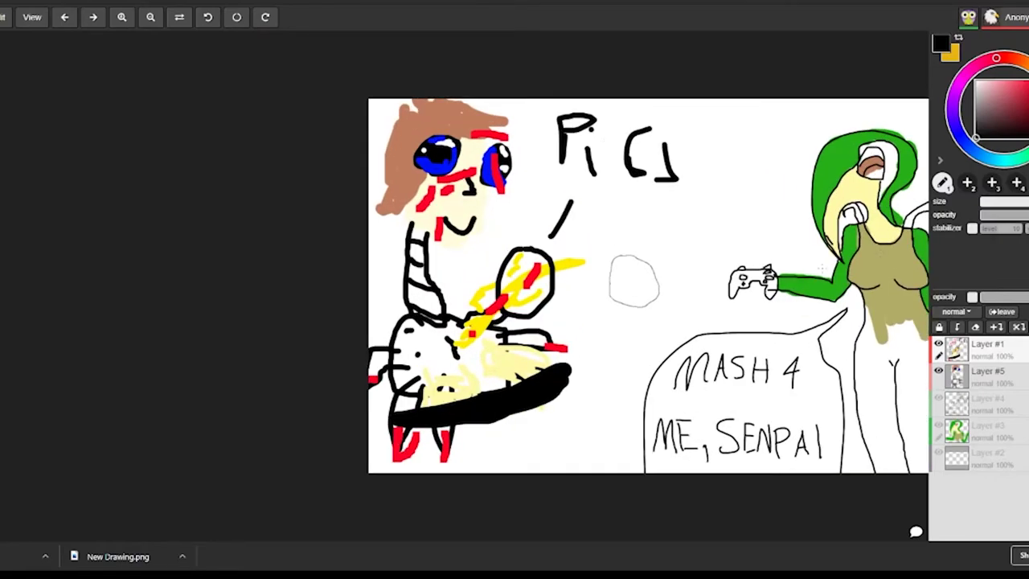
mouse_move(877, 329)
mouse_down()
mouse_move(878, 402)
mouse_move(893, 402)
mouse_move(904, 450)
mouse_move(880, 414)
mouse_up()
scroll(885, 303, down, 2)
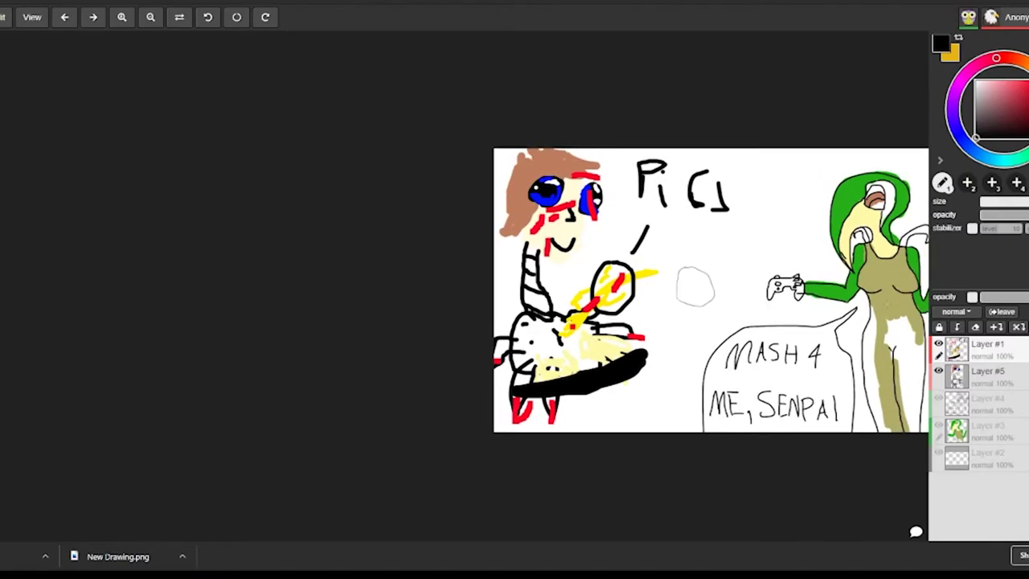
scroll(885, 303, down, 1)
drag(901, 367, 910, 389)
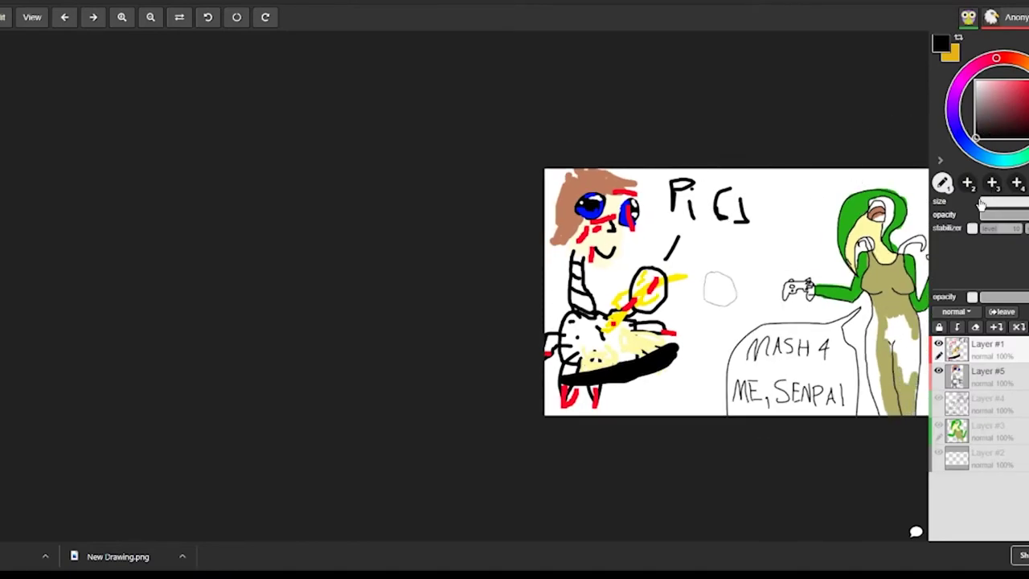
mouse_move(909, 320)
mouse_down()
mouse_move(907, 383)
mouse_move(905, 326)
mouse_up()
drag(901, 385, 894, 319)
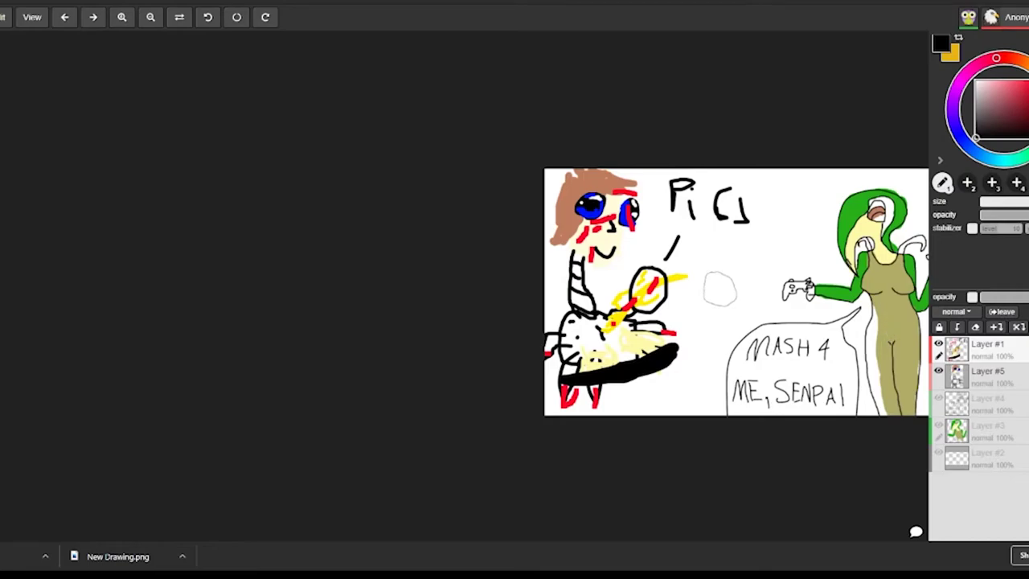
drag(875, 310, 876, 333)
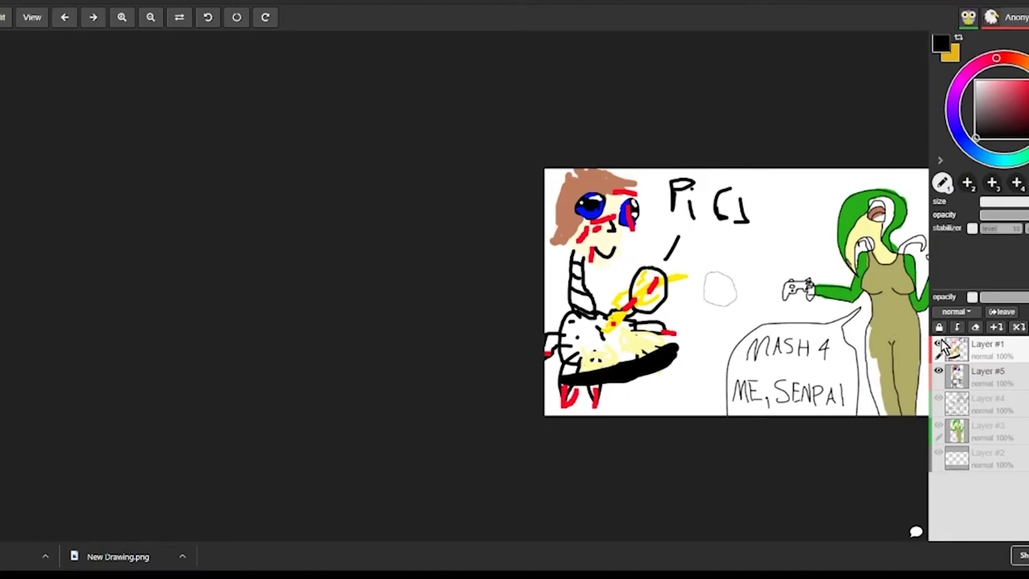
scroll(748, 305, up, 5)
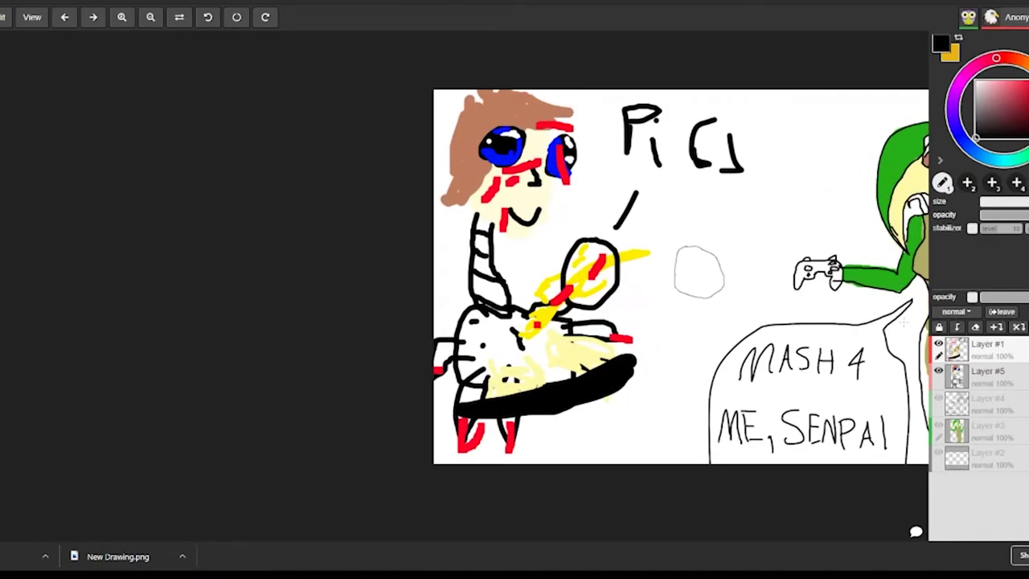
scroll(619, 293, up, 3)
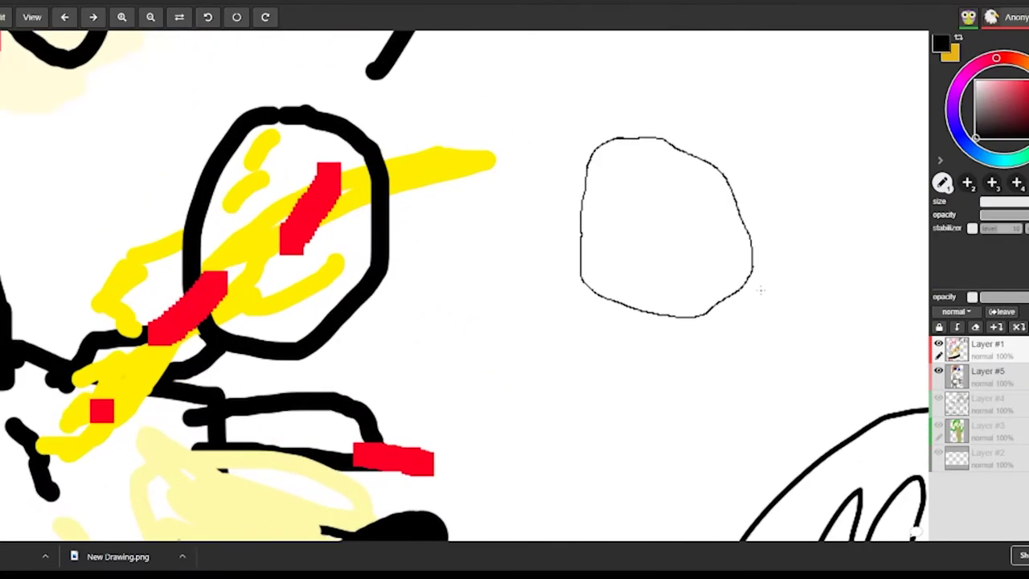
scroll(630, 293, down, 2)
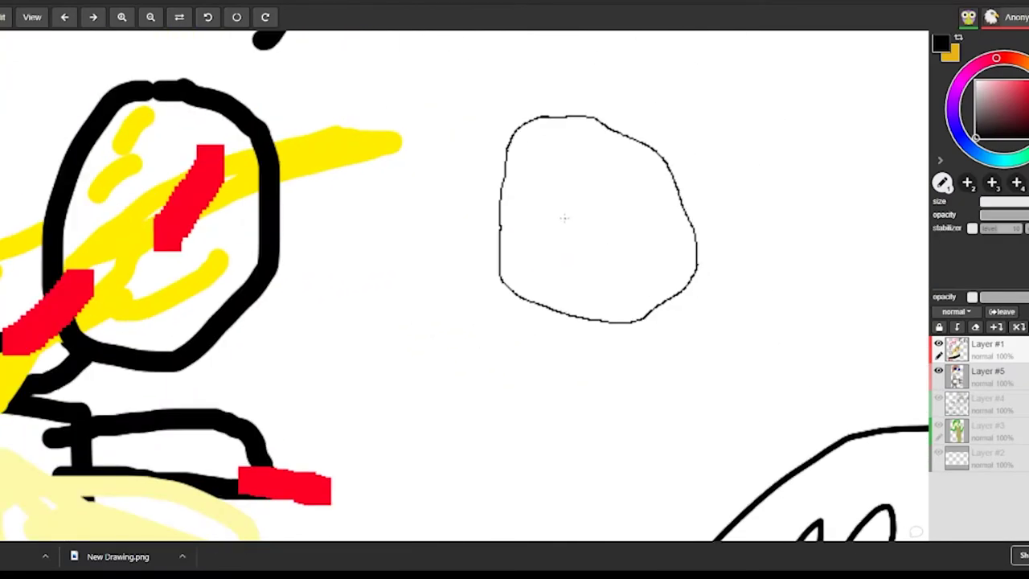
mouse_move(530, 169)
mouse_down()
mouse_move(518, 186)
mouse_move(543, 210)
mouse_move(572, 205)
mouse_up()
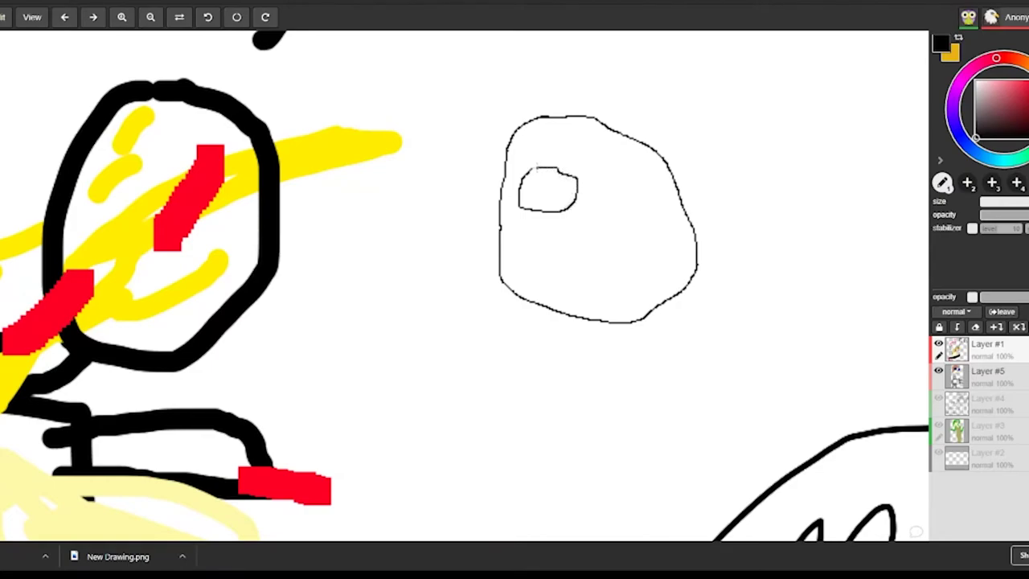
drag(537, 180, 576, 180)
key(ctrl+z)
key(ctrl+z)
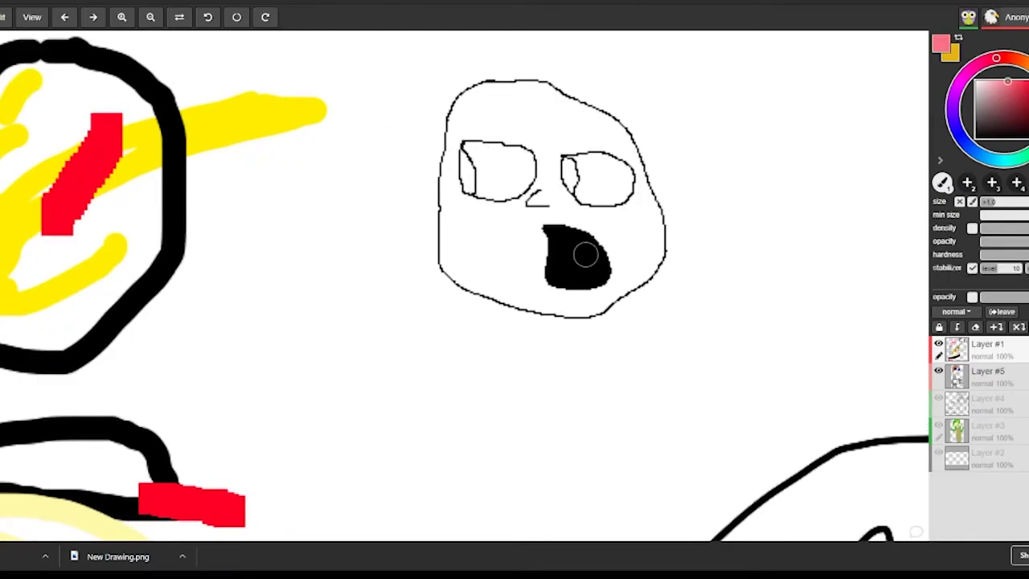
- Paint a pink tongue in the lower part of the small face's black open mouth
click(572, 272)
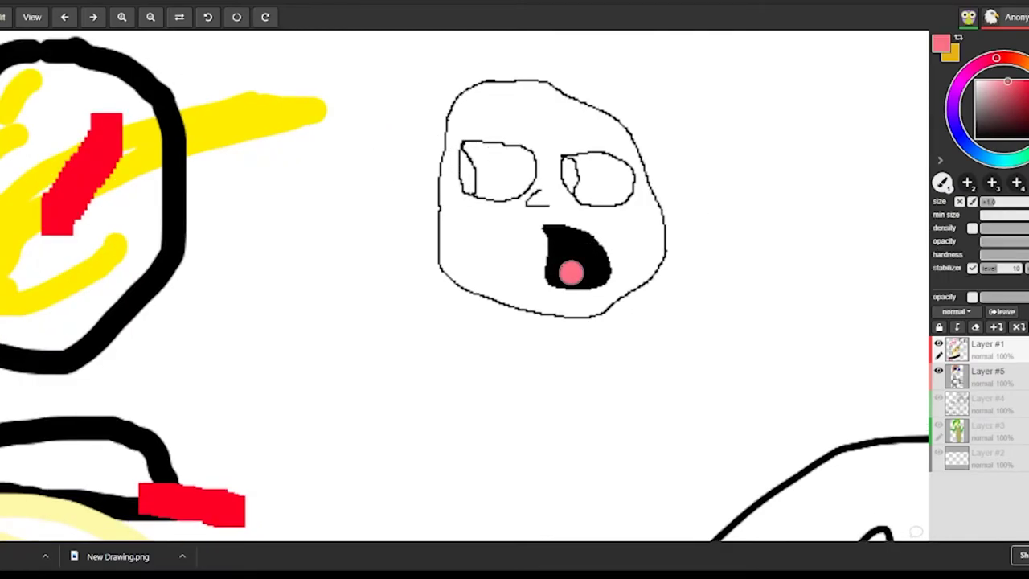
mouse_move(574, 272)
mouse_down()
mouse_move(595, 277)
mouse_move(563, 275)
mouse_up()
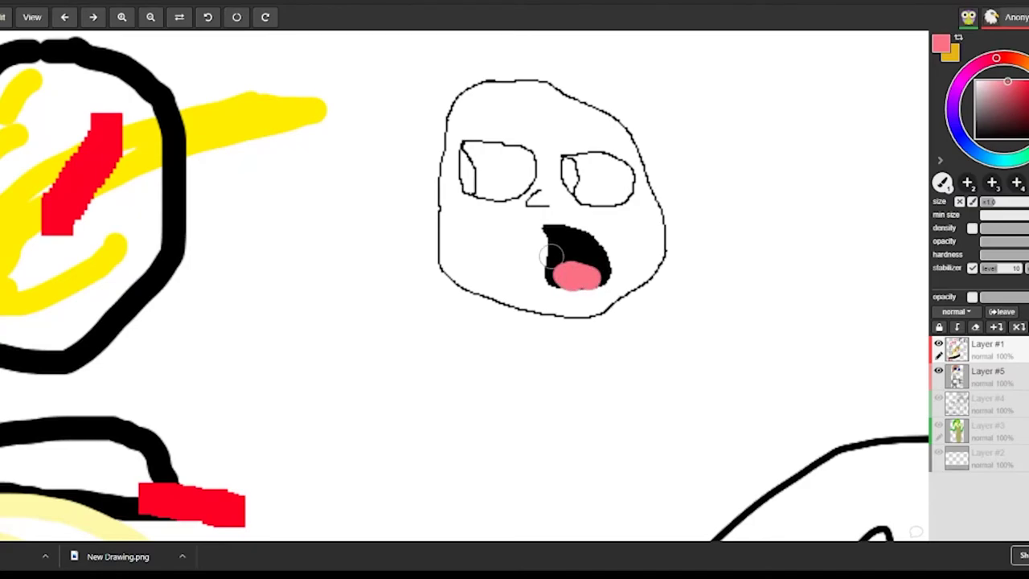
scroll(515, 249, down, 5)
scroll(579, 269, up, 5)
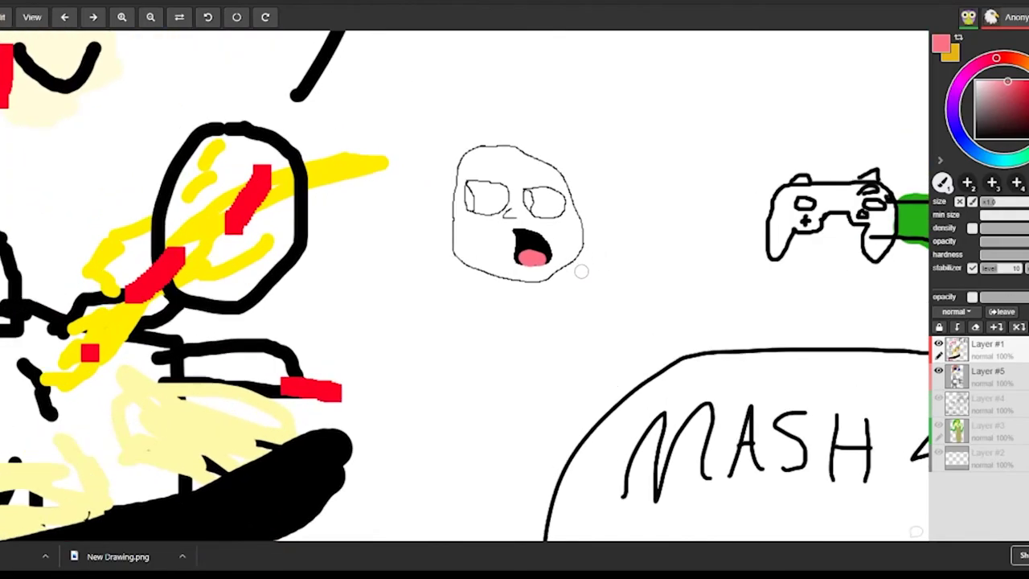
drag(524, 241, 516, 247)
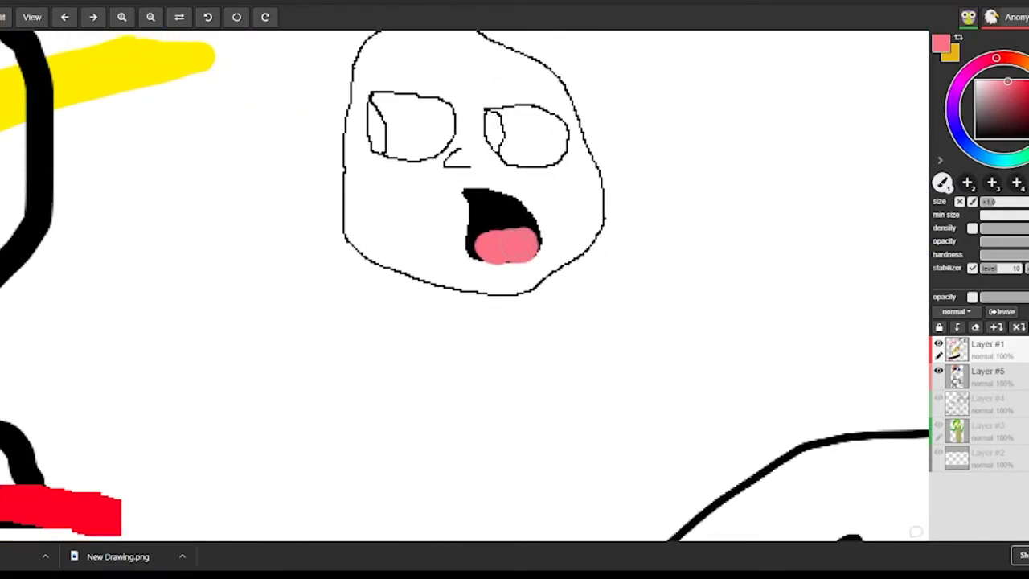
scroll(504, 245, up, 1)
scroll(471, 218, down, 2)
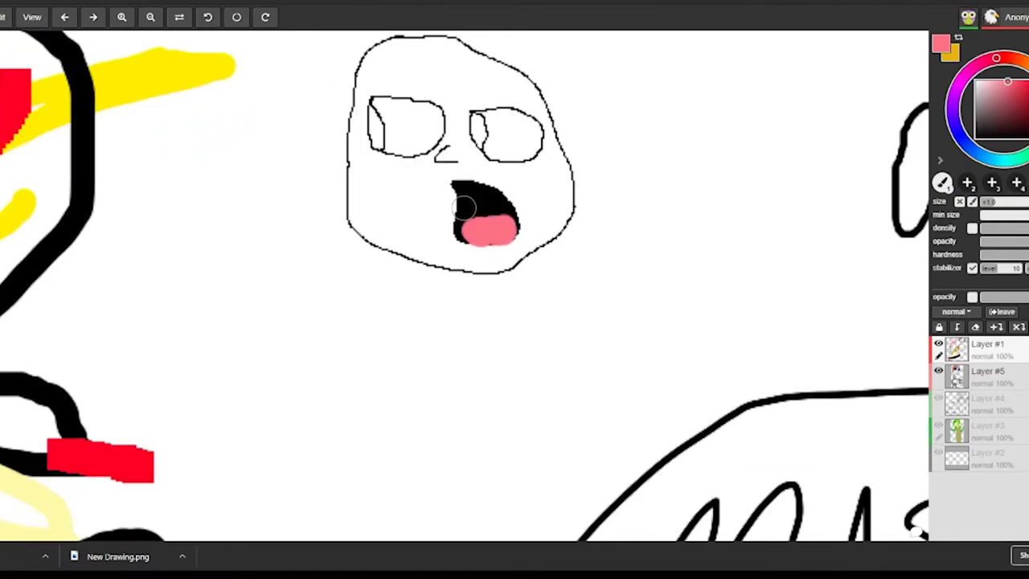
- Fill the small face's skin with pale cream, leaving the eyes and mouth uncoloured
scroll(523, 324, down, 2)
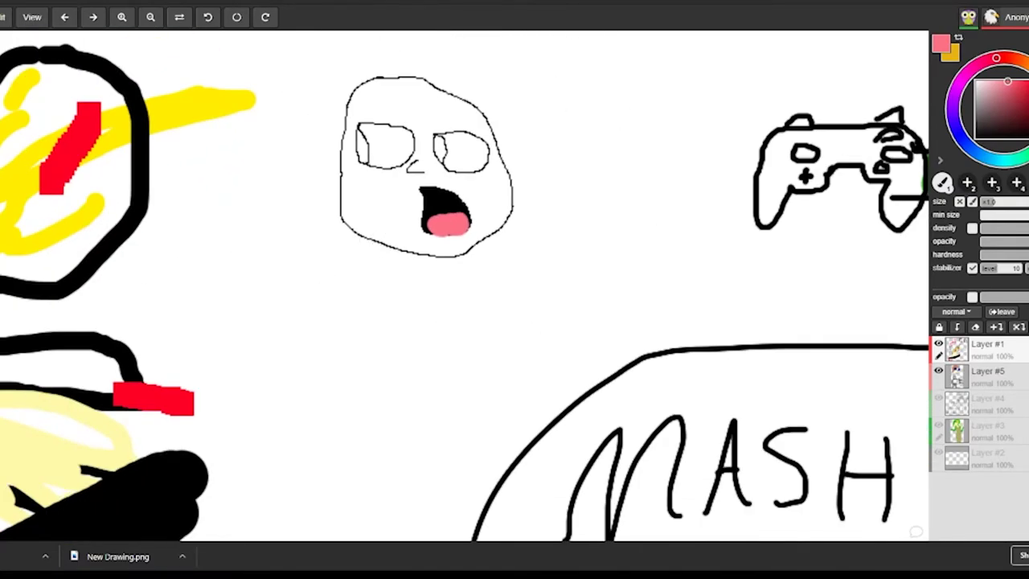
key(g)
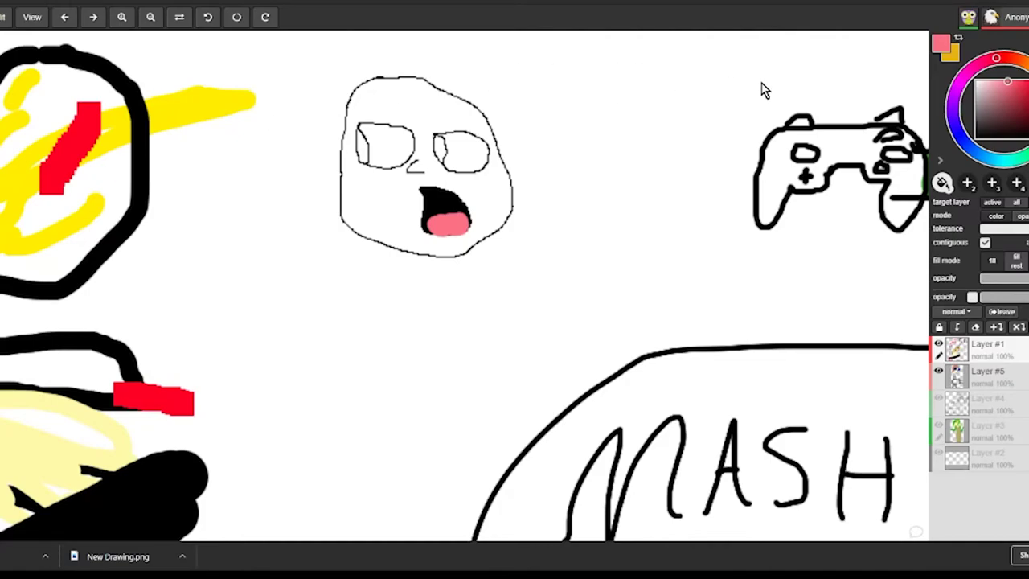
click(1027, 68)
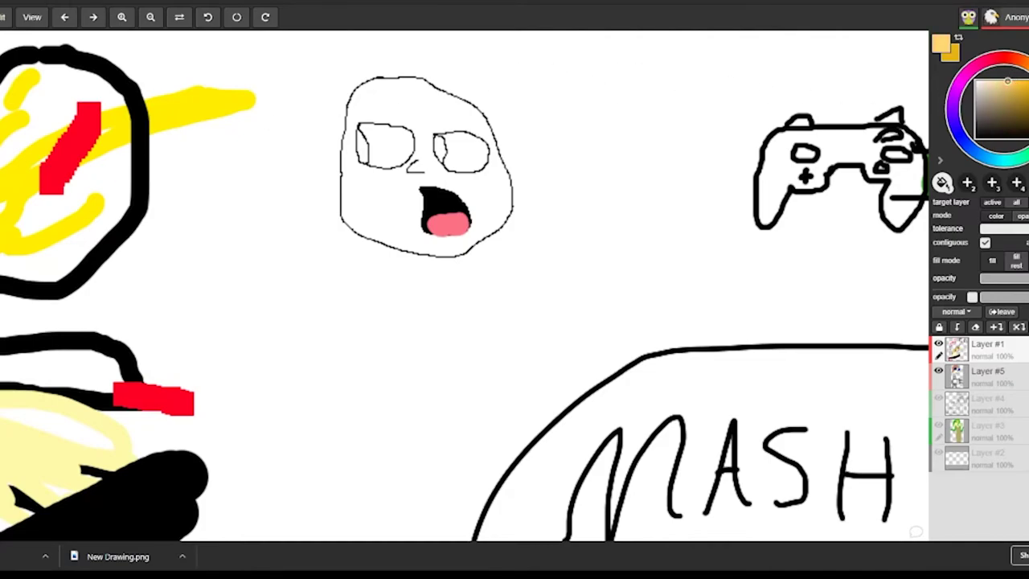
click(997, 80)
click(492, 184)
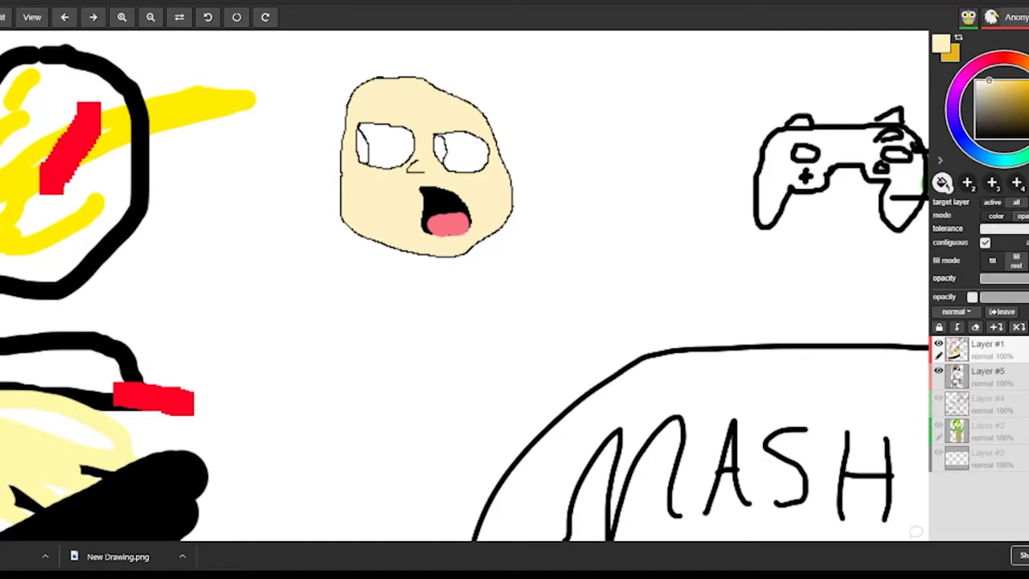
key(b)
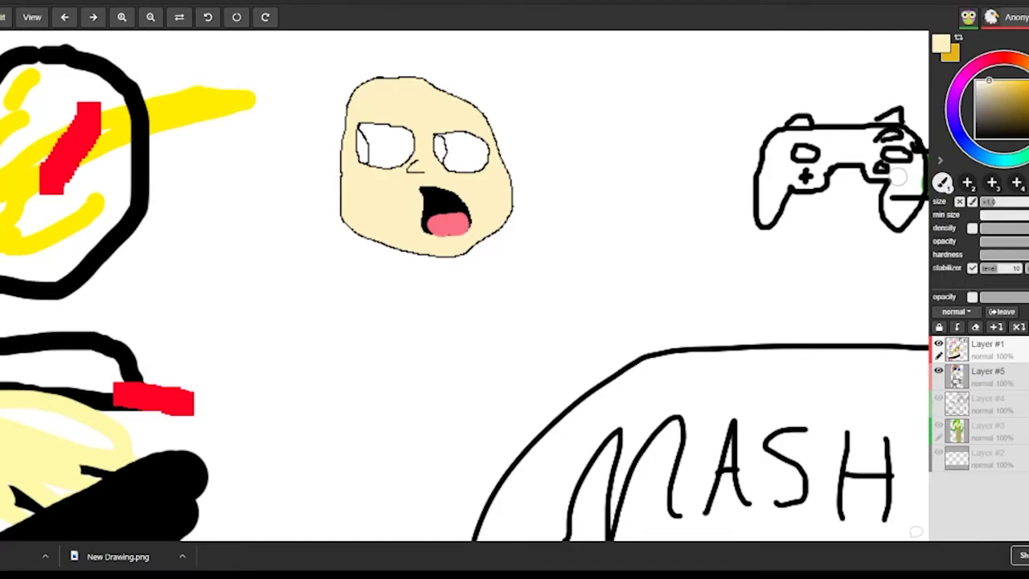
scroll(250, 211, up, 1)
scroll(381, 137, down, 1)
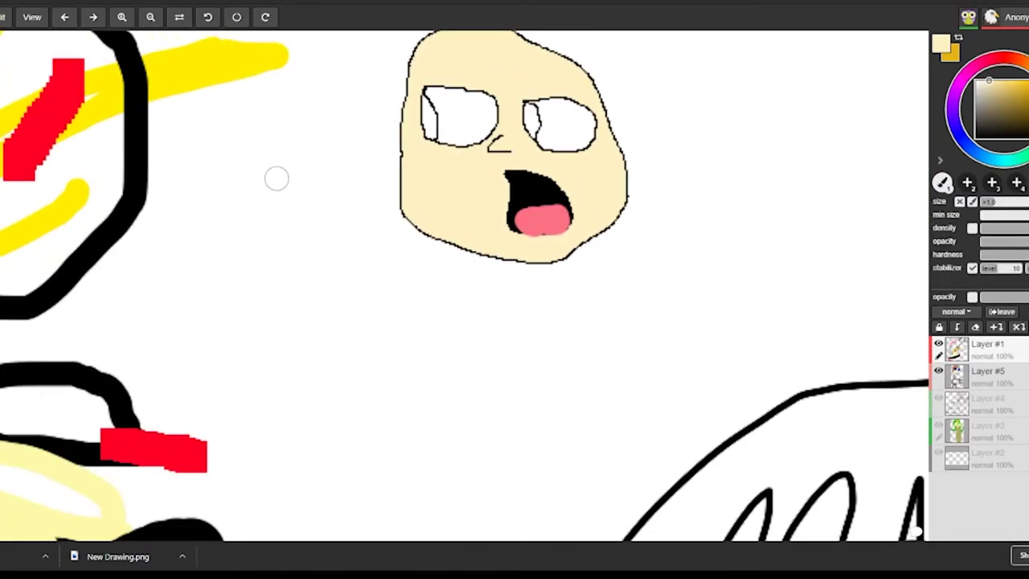
key(p)
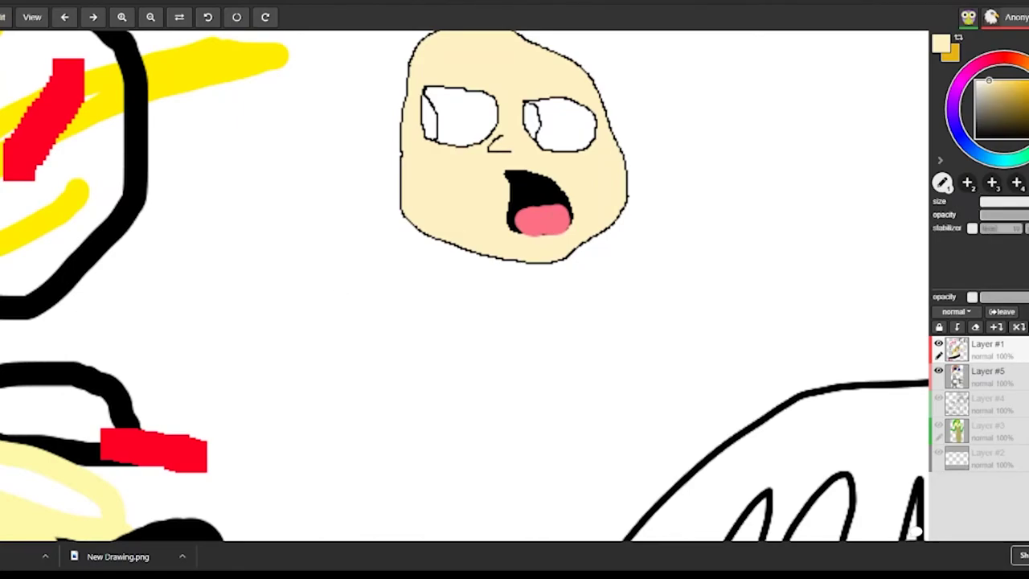
key(b)
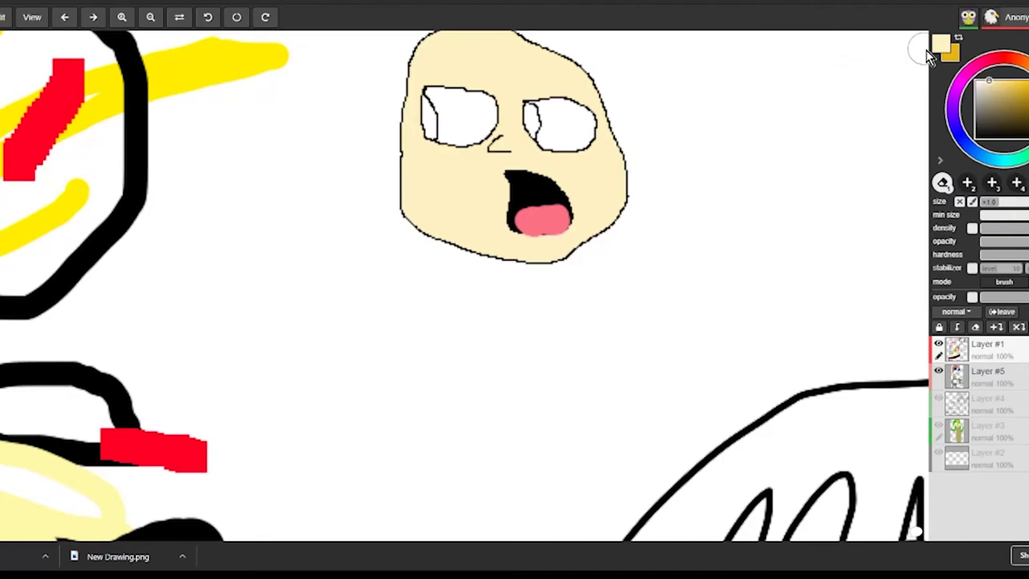
- Fill the irises of both eyes on the small face with reddish brown
click(1004, 59)
drag(992, 87, 999, 104)
click(1016, 59)
drag(1017, 60, 1023, 62)
drag(1002, 101, 1004, 96)
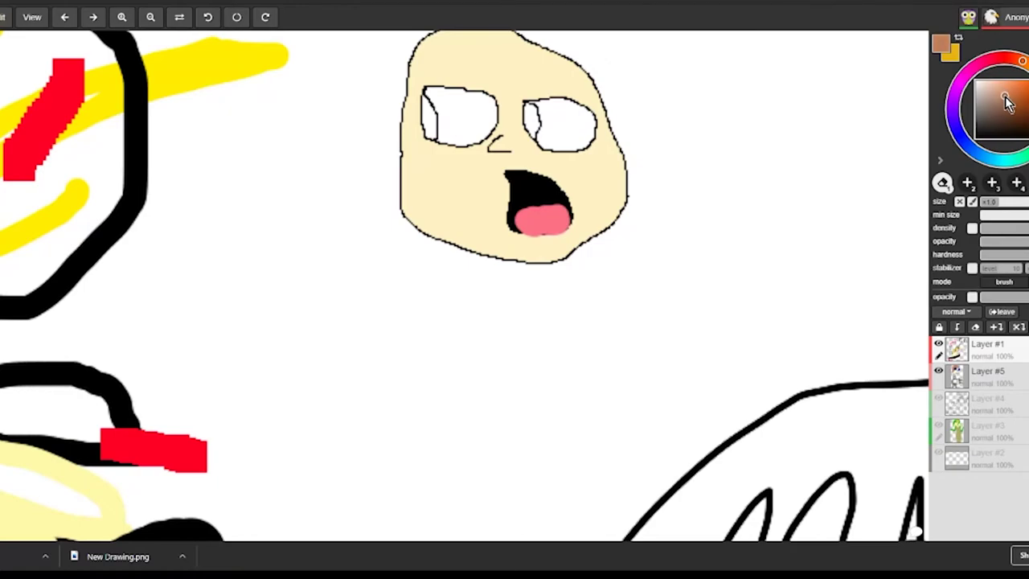
mouse_move(449, 110)
mouse_down()
mouse_move(425, 121)
mouse_move(433, 136)
mouse_up()
key(ctrl+z)
key(g)
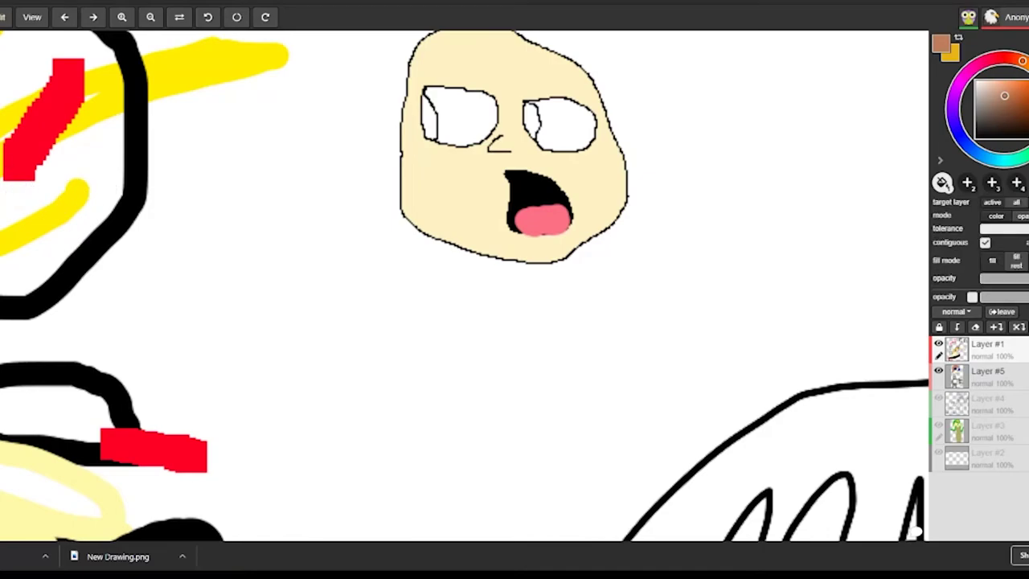
click(427, 120)
click(530, 126)
scroll(595, 184, up, 1)
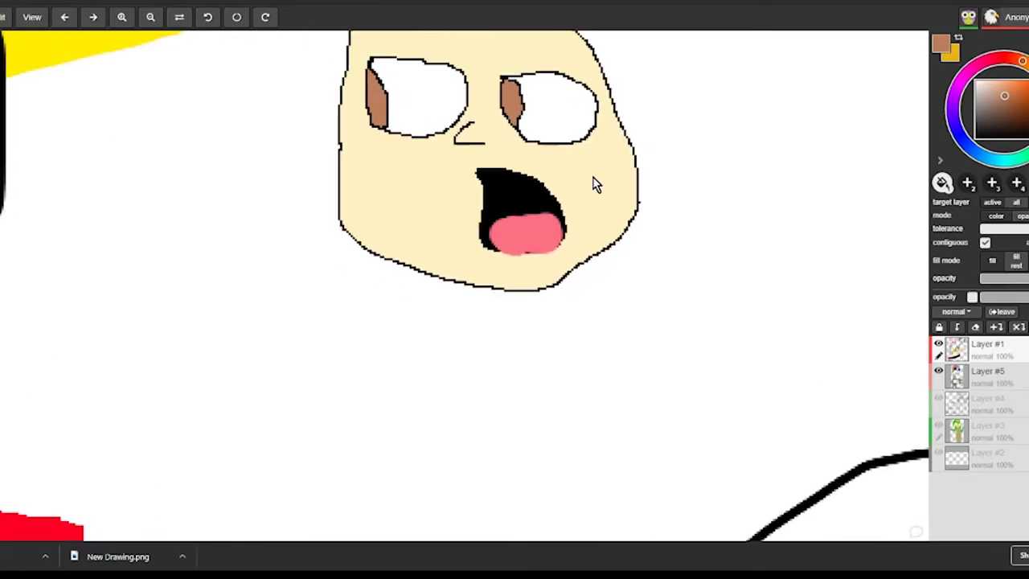
- Recolour both irises of the small face with muted blue
scroll(595, 184, down, 2)
scroll(595, 184, up, 1)
scroll(595, 184, down, 1)
click(967, 144)
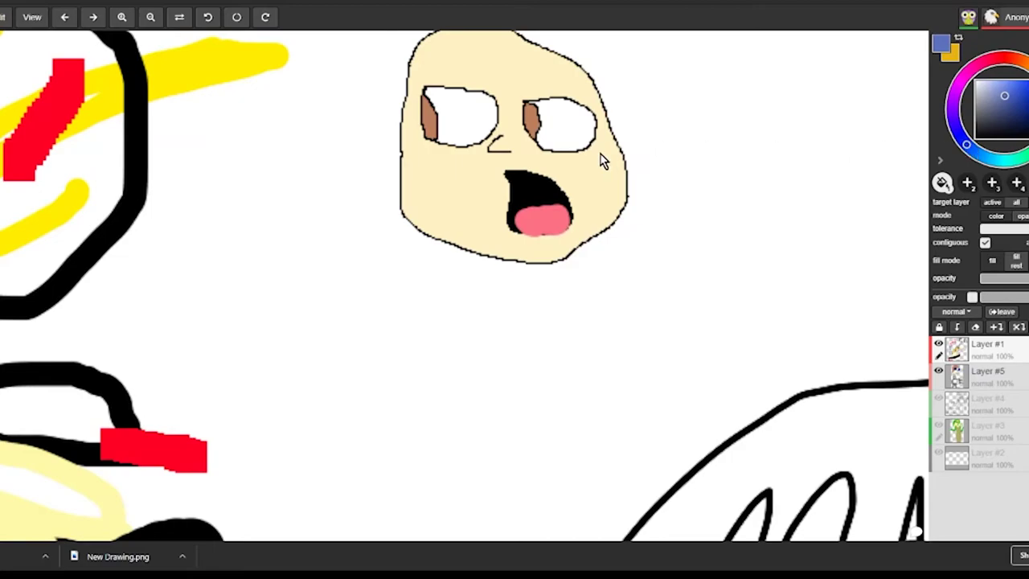
click(432, 124)
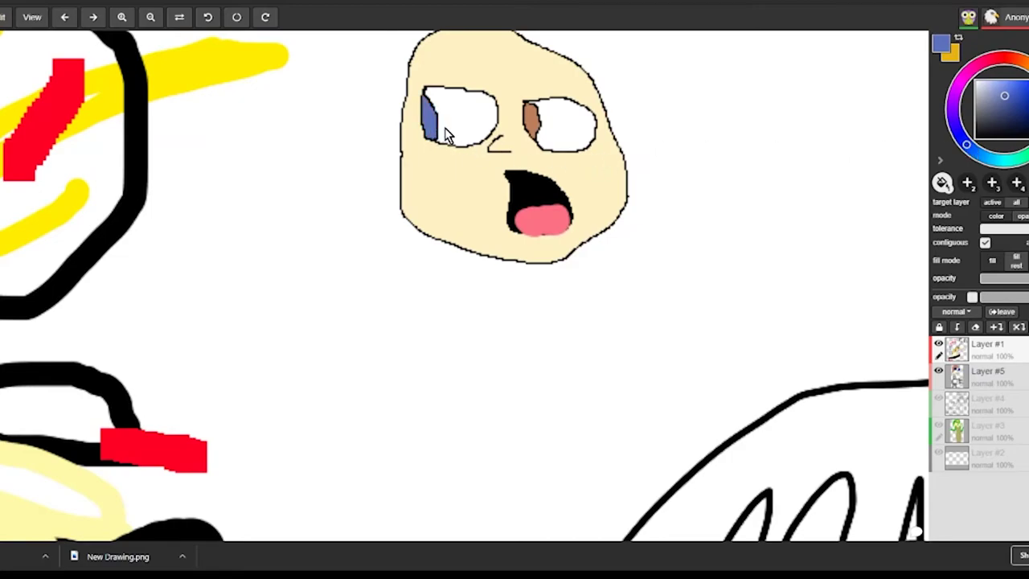
click(530, 121)
- Recolour both irises of the small face with teal
click(1012, 164)
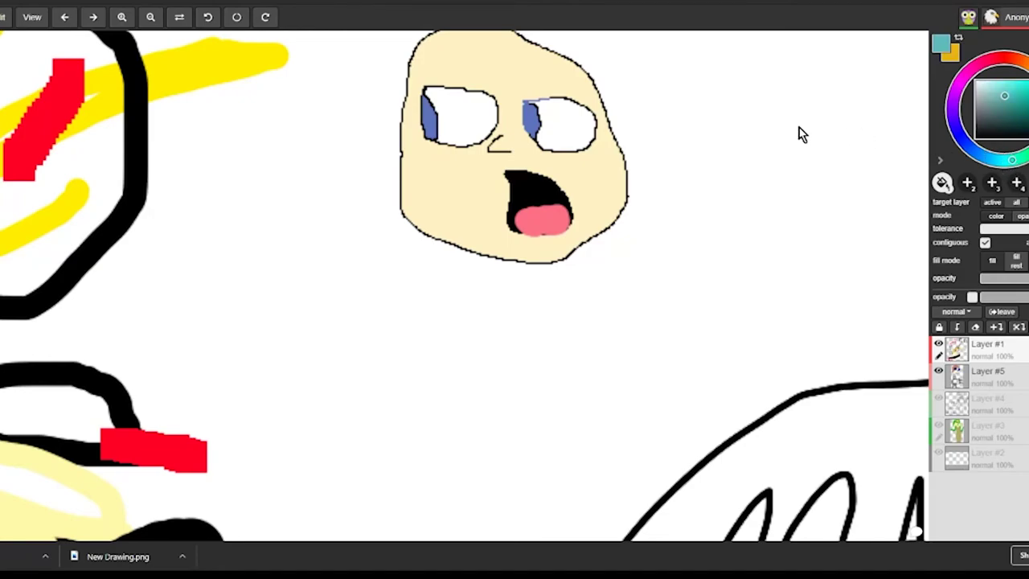
click(531, 122)
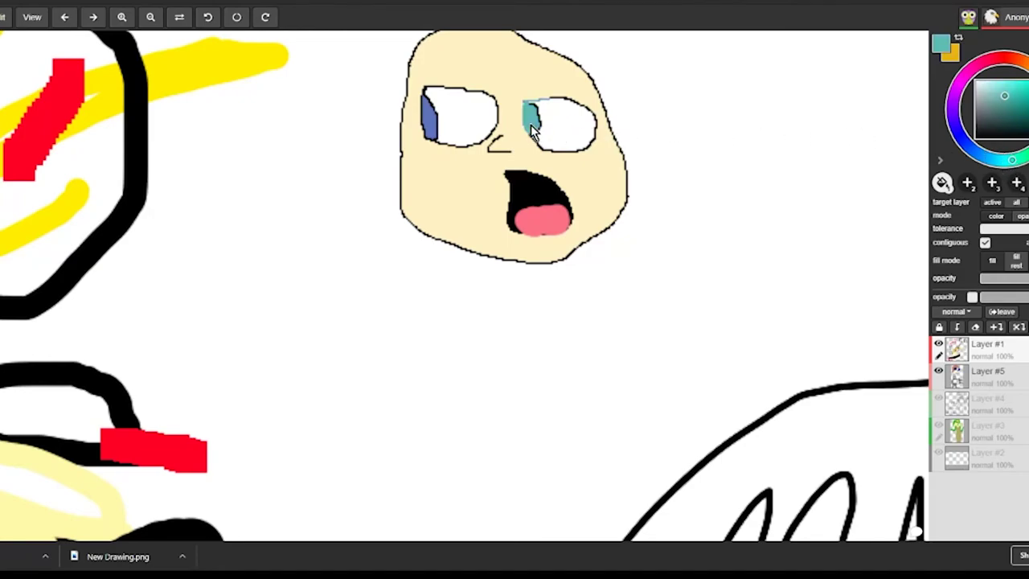
click(431, 125)
scroll(477, 175, down, 2)
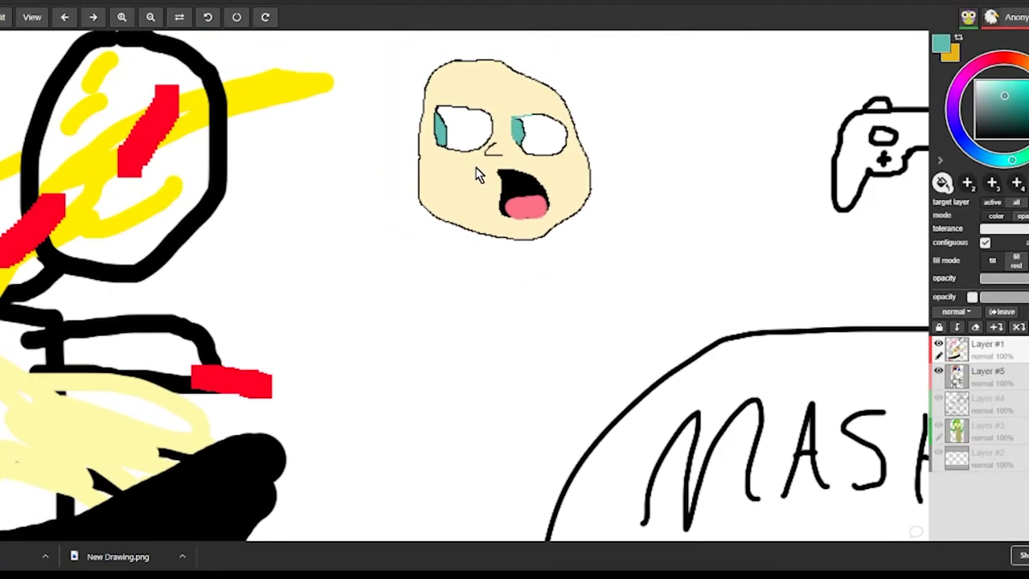
- Try a teal fill beside the woman's head on the active layer, and undo it
scroll(477, 175, down, 4)
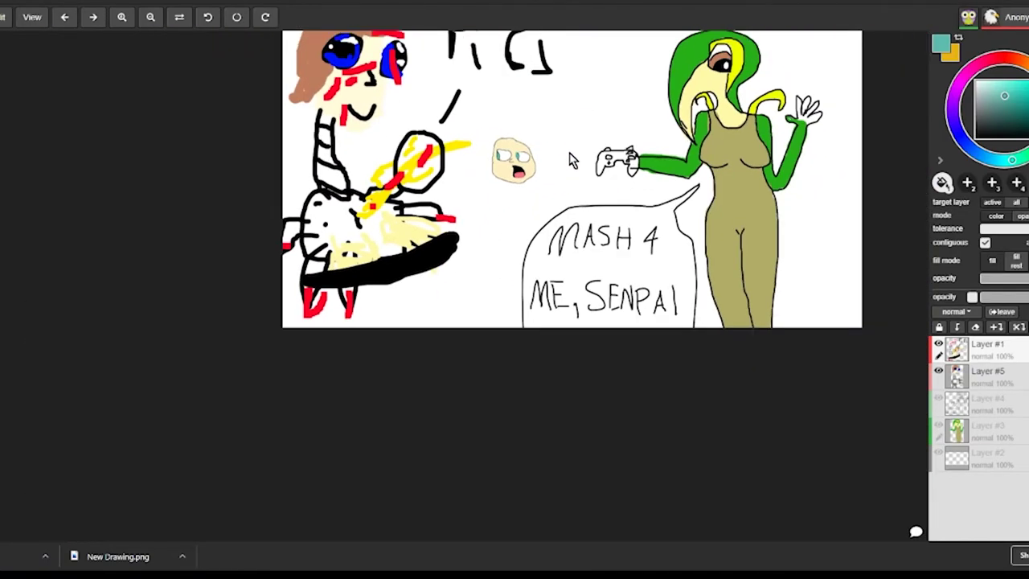
scroll(571, 160, up, 1)
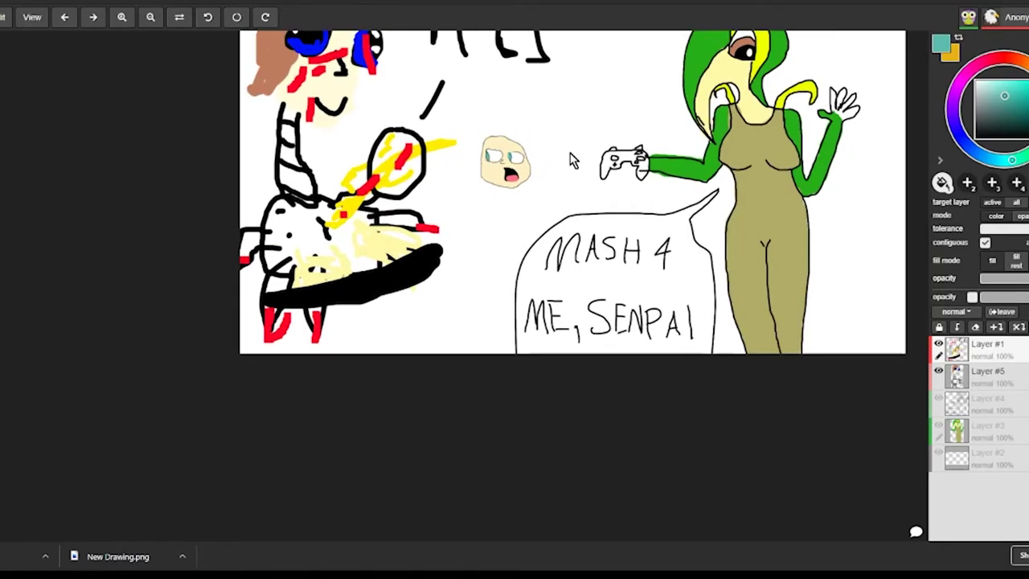
scroll(571, 160, down, 3)
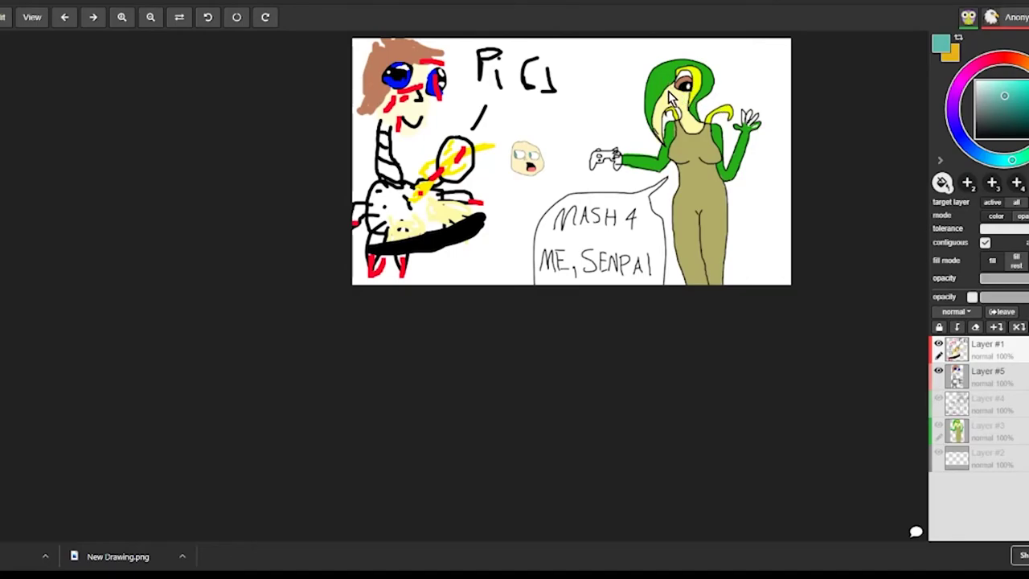
click(717, 110)
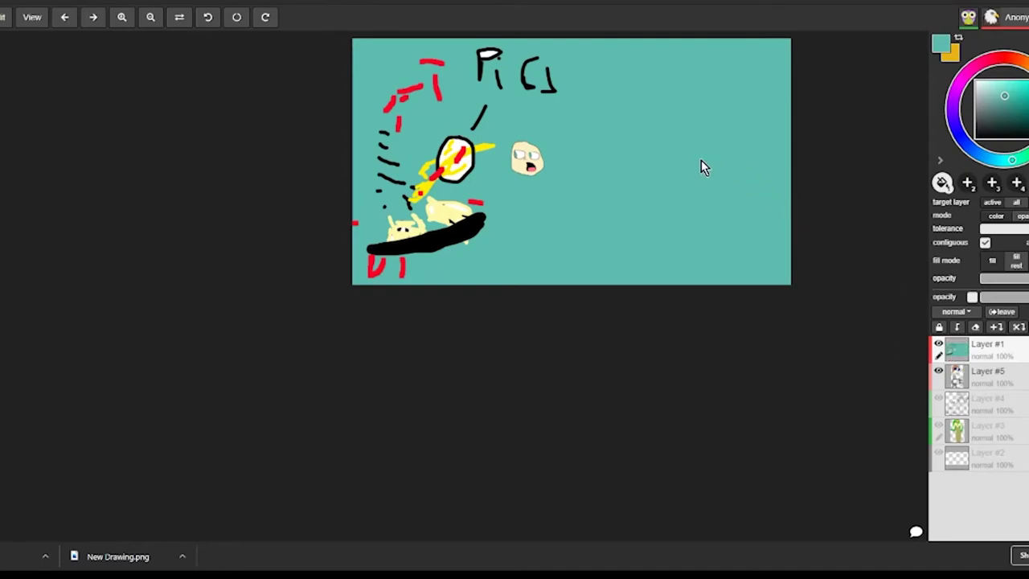
key(ctrl+z)
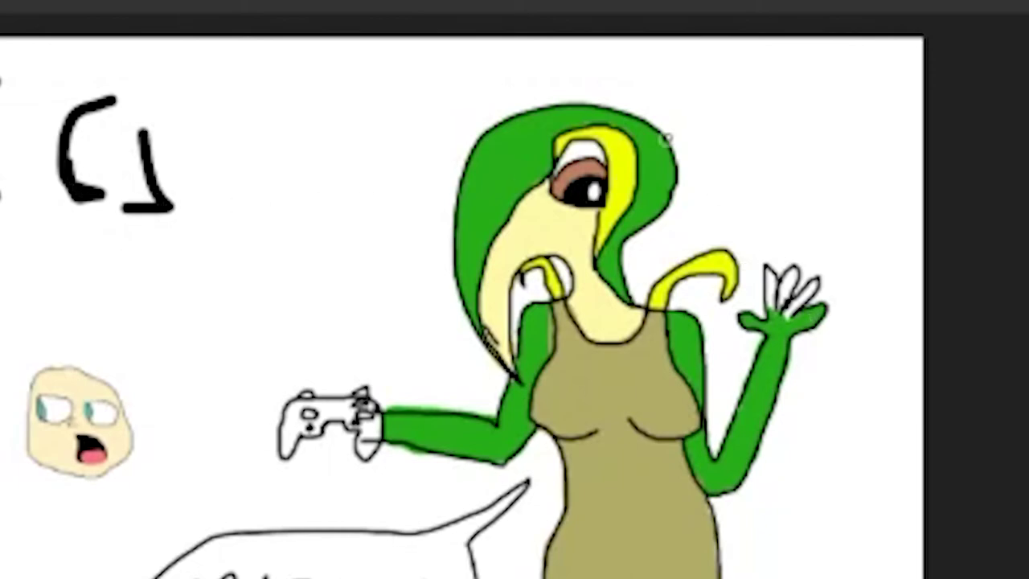
- Try drawing teal strokes over the woman's hair and face, and undo them
mouse_move(537, 138)
mouse_down()
mouse_move(515, 166)
mouse_move(511, 213)
mouse_move(564, 229)
mouse_move(569, 245)
mouse_move(533, 277)
mouse_up()
drag(508, 138, 515, 278)
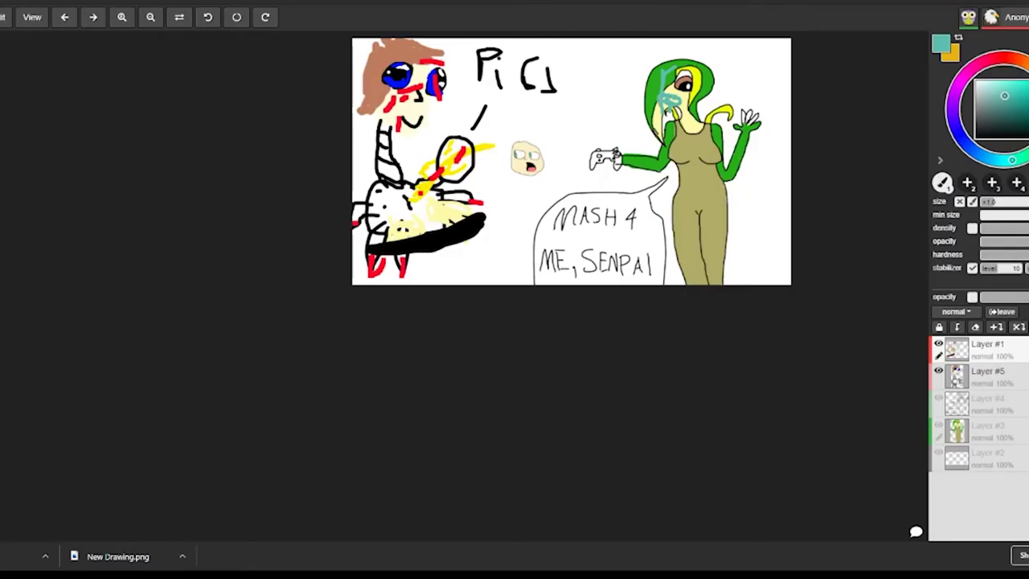
drag(655, 88, 656, 106)
key(ctrl+z)
key(ctrl+z)
key(ctrl+z)
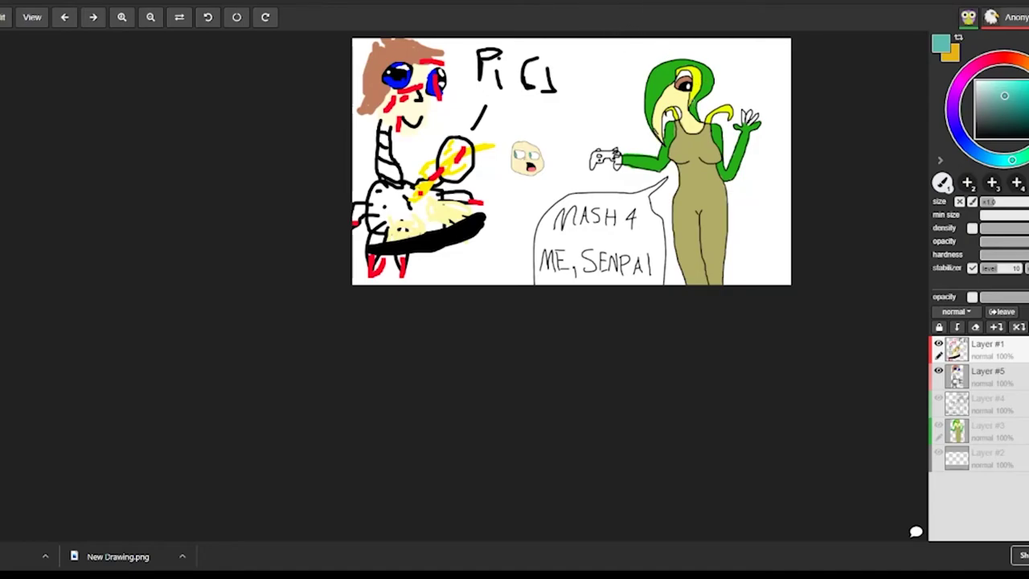
- Paint spiky brown hair, a beard around the mouth and sideburns on the small face
scroll(597, 99, up, 5)
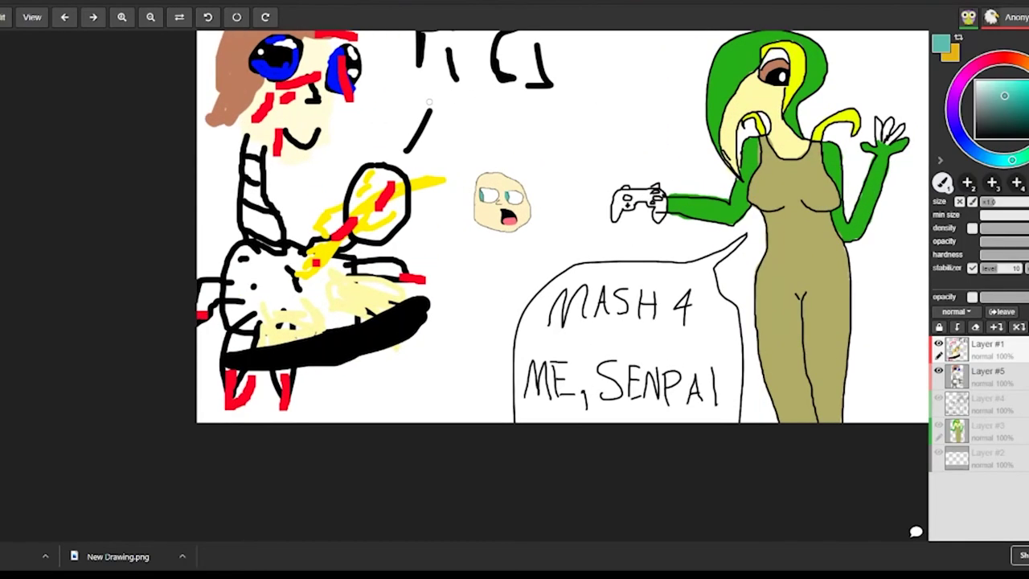
scroll(589, 212, up, 3)
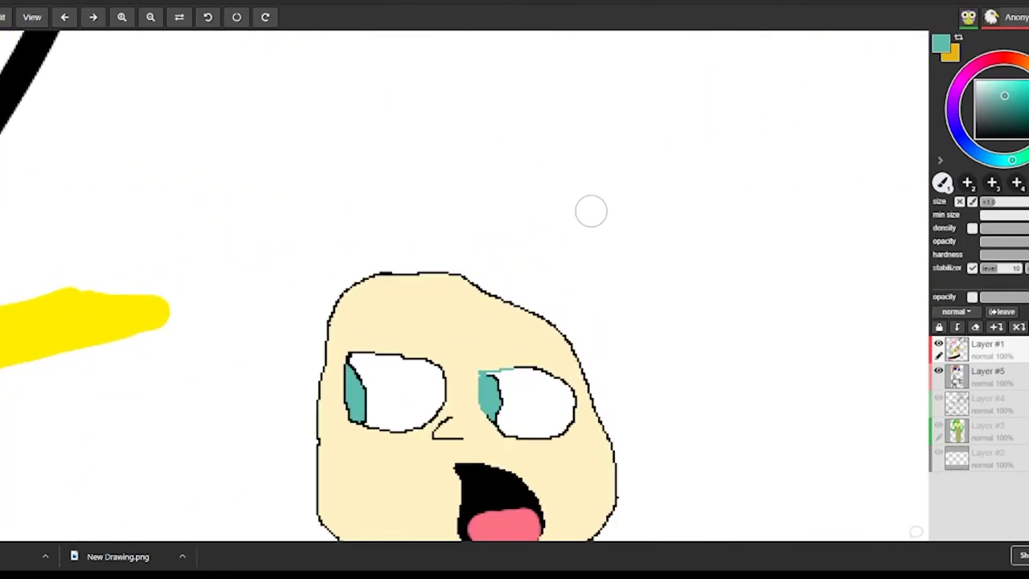
scroll(449, 247, down, 2)
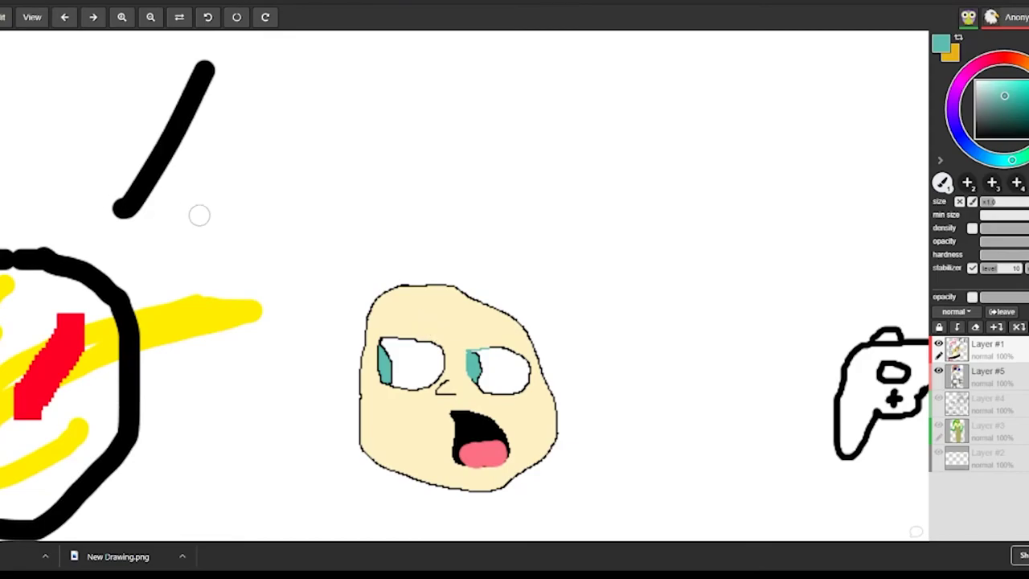
click(1025, 64)
click(1028, 74)
click(1004, 84)
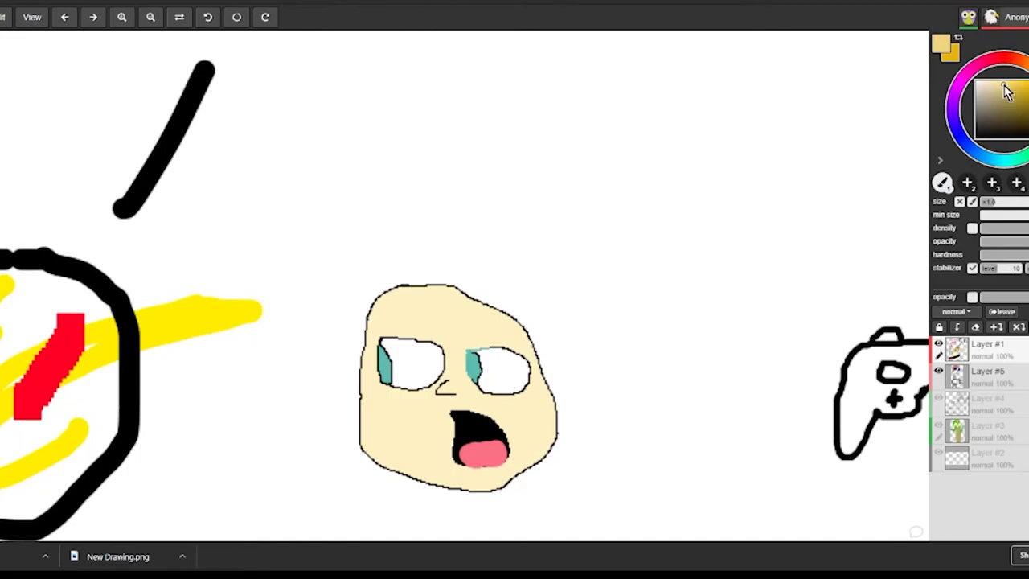
click(1027, 66)
drag(1010, 103, 1010, 109)
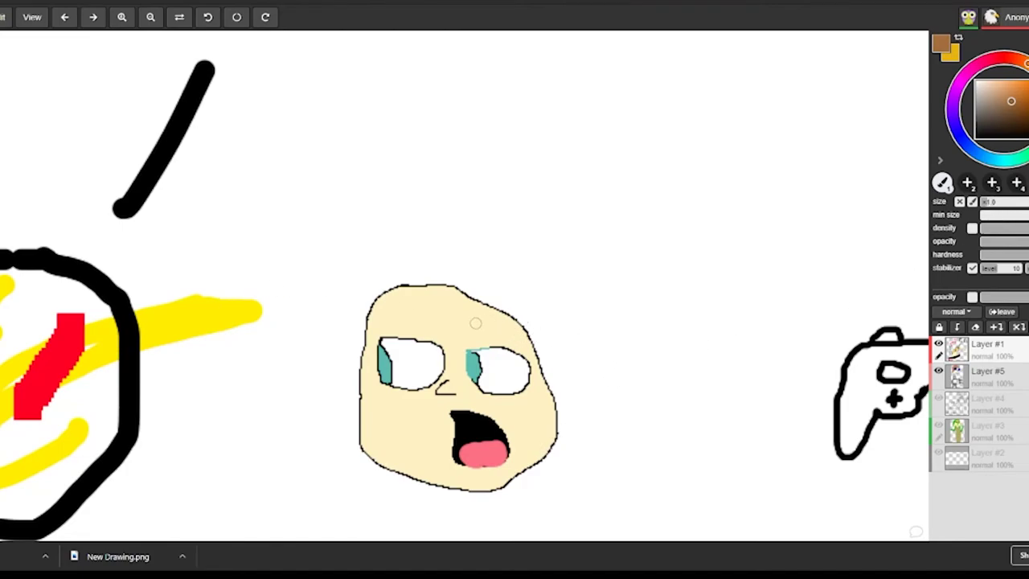
mouse_move(430, 277)
mouse_down()
mouse_move(463, 312)
mouse_move(456, 284)
mouse_move(488, 315)
mouse_move(518, 315)
mouse_move(522, 306)
mouse_move(465, 283)
mouse_move(387, 290)
mouse_move(418, 301)
mouse_move(406, 291)
mouse_move(428, 283)
mouse_move(423, 296)
mouse_move(402, 275)
mouse_up()
mouse_move(413, 415)
mouse_down()
mouse_move(414, 450)
mouse_move(425, 462)
mouse_move(427, 446)
mouse_move(441, 472)
mouse_move(497, 485)
mouse_move(525, 472)
mouse_move(516, 410)
mouse_move(471, 403)
mouse_move(416, 417)
mouse_move(452, 404)
mouse_up()
drag(350, 411, 378, 466)
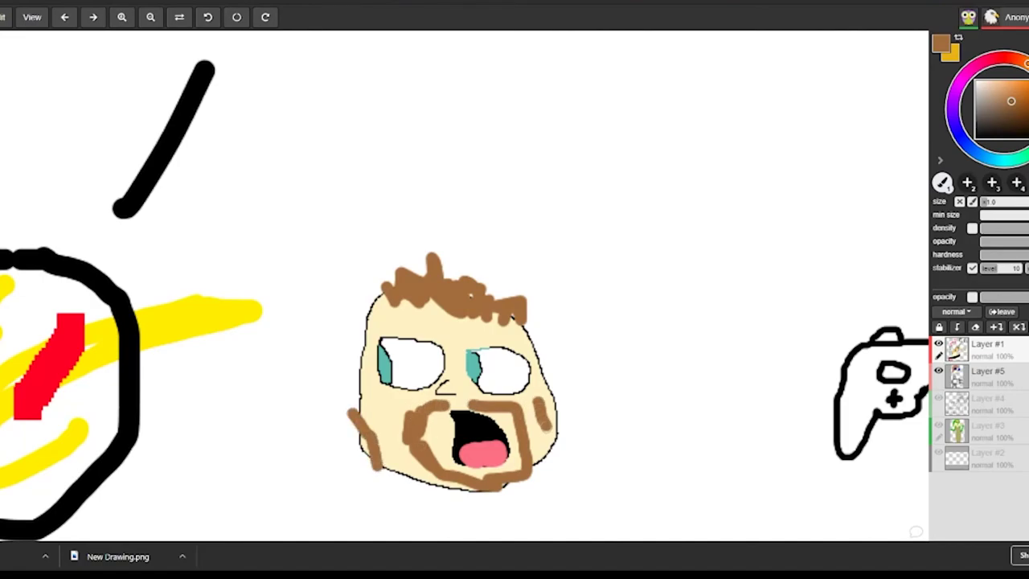
scroll(551, 438, down, 3)
scroll(127, 437, down, 3)
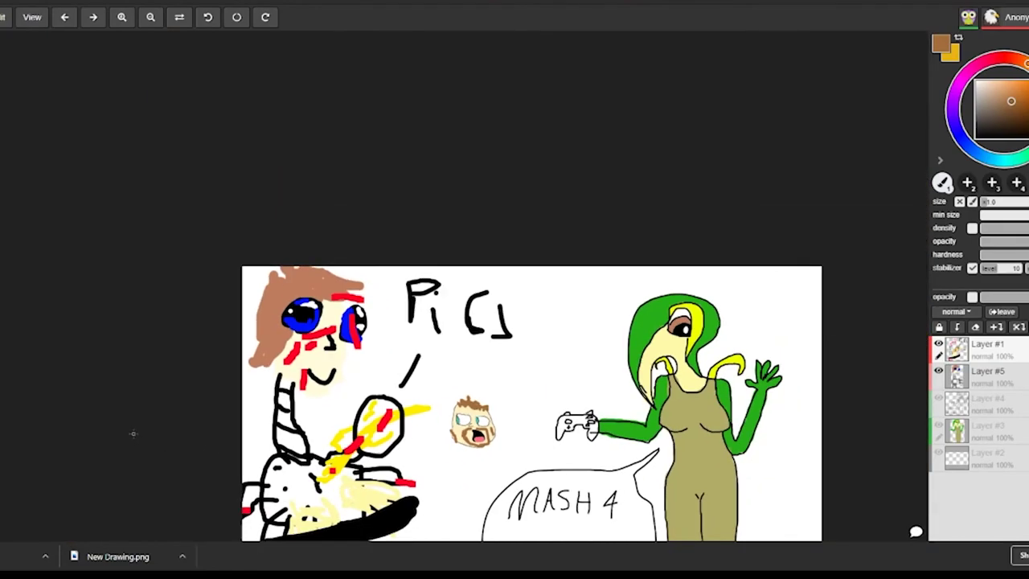
scroll(128, 535, up, 2)
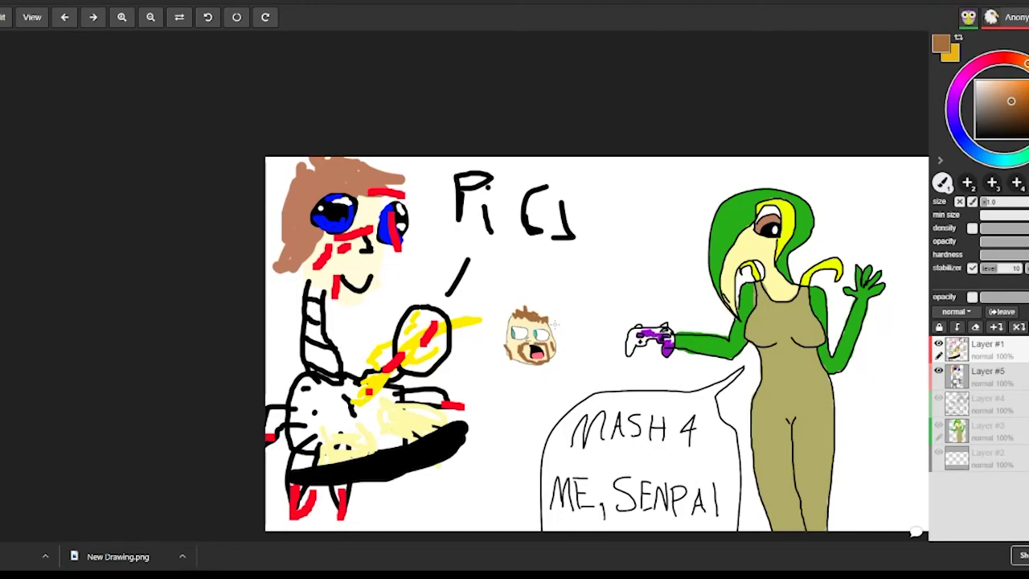
scroll(588, 325, down, 1)
scroll(587, 325, up, 1)
scroll(588, 324, down, 1)
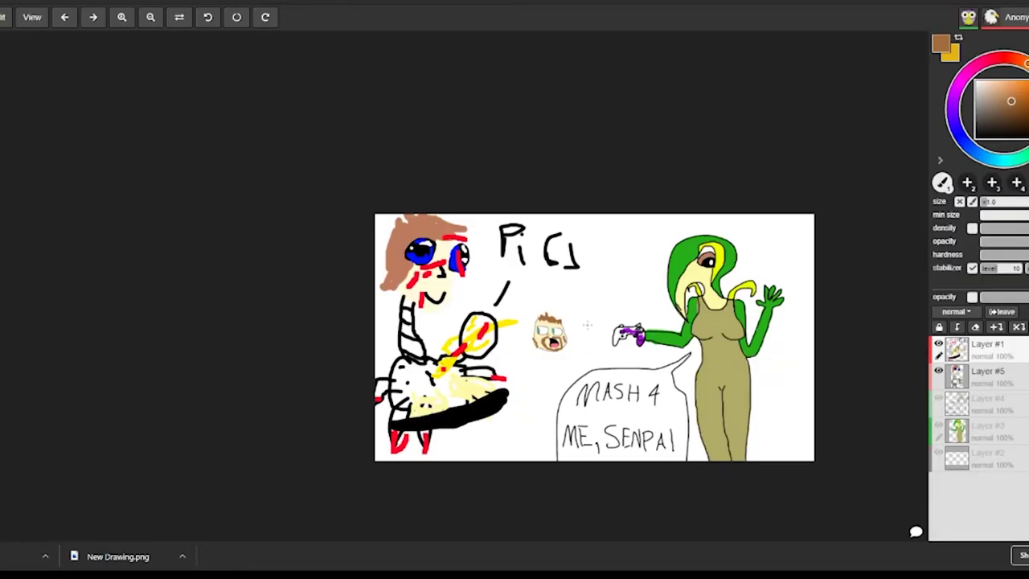
- Thicken the small face's brown hair along the forehead and extend it over the bare edge of the head
scroll(588, 325, up, 5)
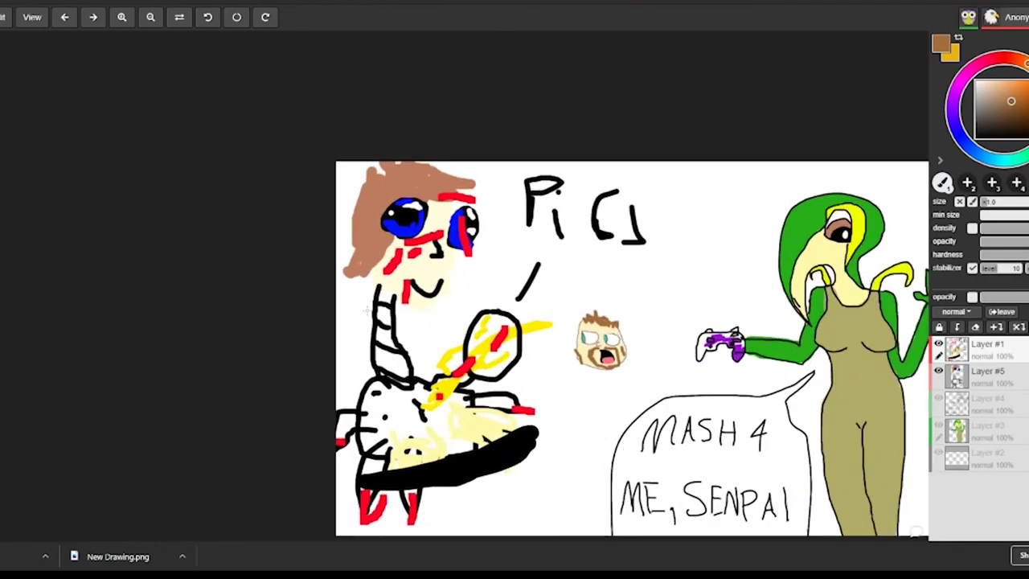
scroll(680, 335, up, 3)
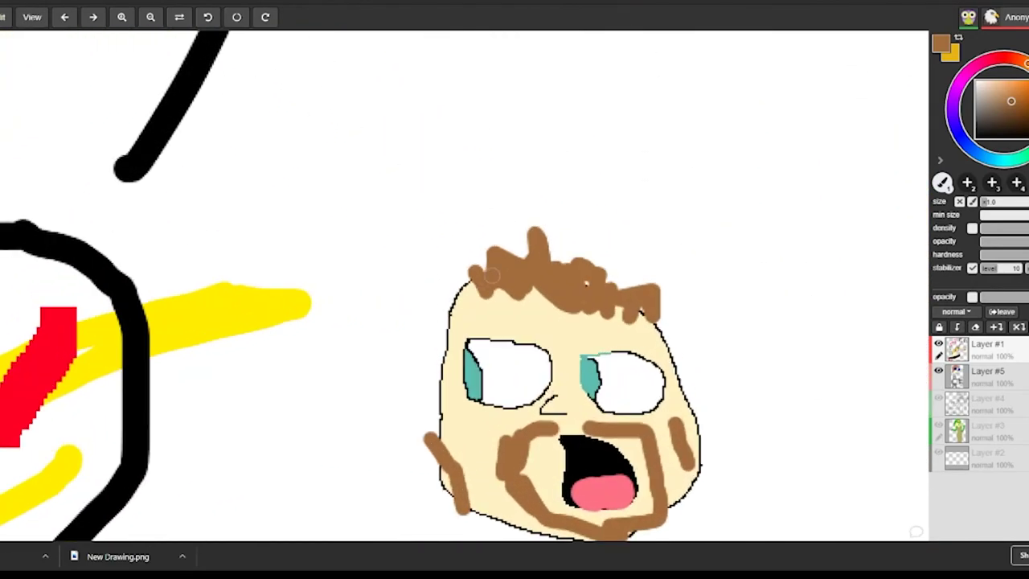
mouse_move(470, 295)
mouse_down()
mouse_move(517, 292)
mouse_move(524, 304)
mouse_move(514, 304)
mouse_move(516, 295)
mouse_move(565, 317)
mouse_move(636, 322)
mouse_up()
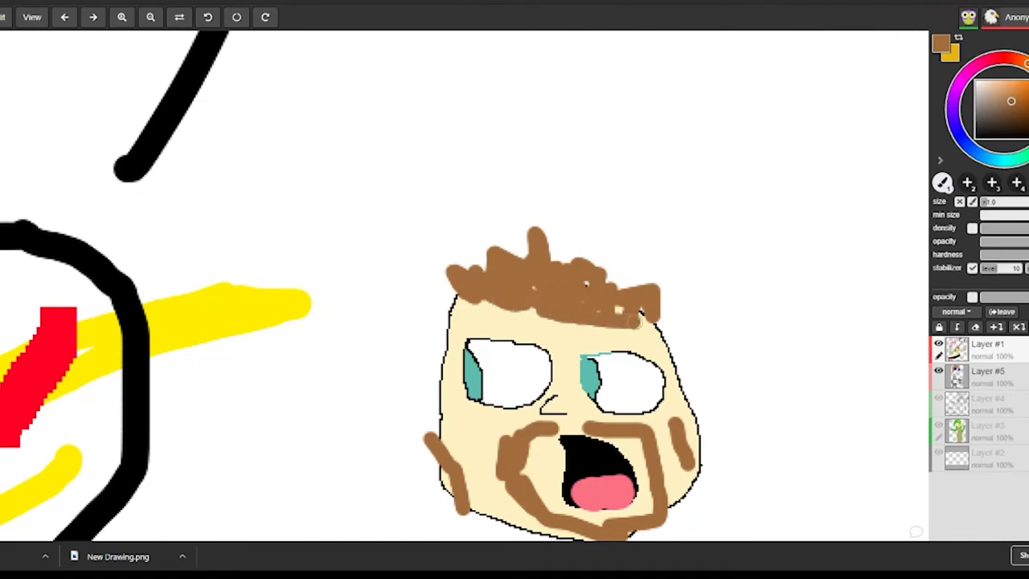
- Extend the small face's brown hair into tall, messy spikes and outline the head with a jagged olive aura
mouse_move(581, 301)
mouse_down()
mouse_move(634, 162)
mouse_move(593, 278)
mouse_move(571, 205)
mouse_move(576, 277)
mouse_move(566, 195)
mouse_move(509, 130)
mouse_move(485, 216)
mouse_move(501, 331)
mouse_move(535, 243)
mouse_move(517, 259)
mouse_move(506, 213)
mouse_move(435, 175)
mouse_move(485, 207)
mouse_move(449, 205)
mouse_move(501, 258)
mouse_move(458, 182)
mouse_move(498, 227)
mouse_move(557, 265)
mouse_move(597, 254)
mouse_move(619, 231)
mouse_move(655, 243)
mouse_move(657, 215)
mouse_move(634, 215)
mouse_move(644, 253)
mouse_move(654, 234)
mouse_move(667, 248)
mouse_move(678, 197)
mouse_move(652, 213)
mouse_move(611, 173)
mouse_move(599, 229)
mouse_move(583, 155)
mouse_move(527, 76)
mouse_move(593, 238)
mouse_move(594, 189)
mouse_move(528, 315)
mouse_move(423, 278)
mouse_move(435, 248)
mouse_move(484, 285)
mouse_move(618, 264)
mouse_move(662, 239)
mouse_move(690, 272)
mouse_move(614, 304)
mouse_move(655, 265)
mouse_up()
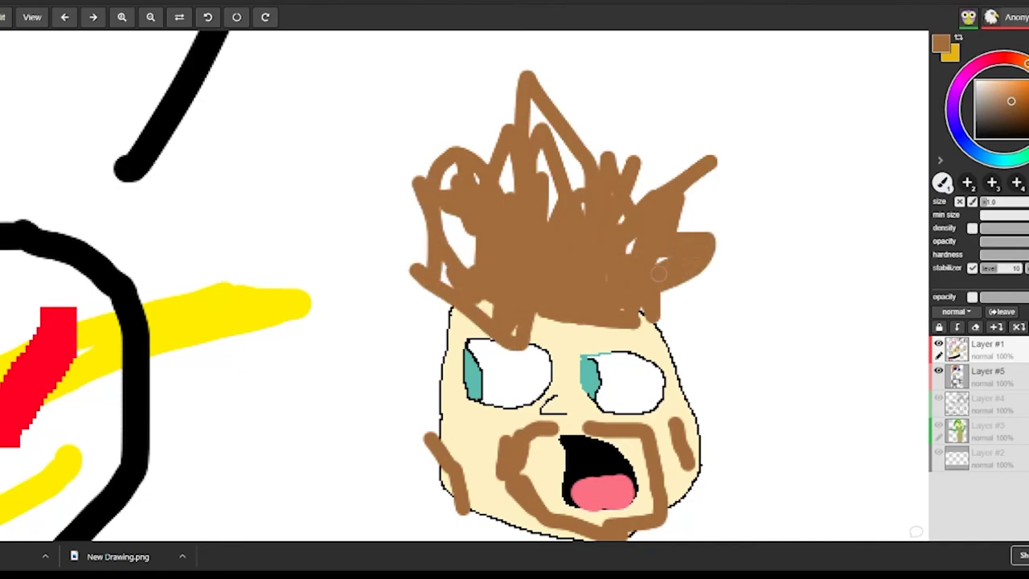
scroll(633, 344, down, 5)
scroll(635, 342, down, 1)
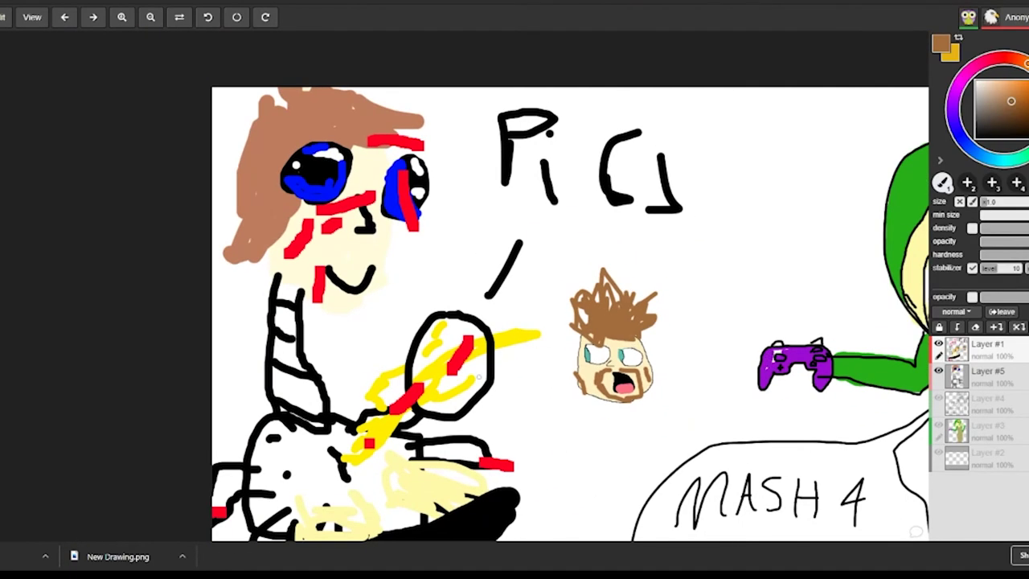
scroll(480, 370, up, 1)
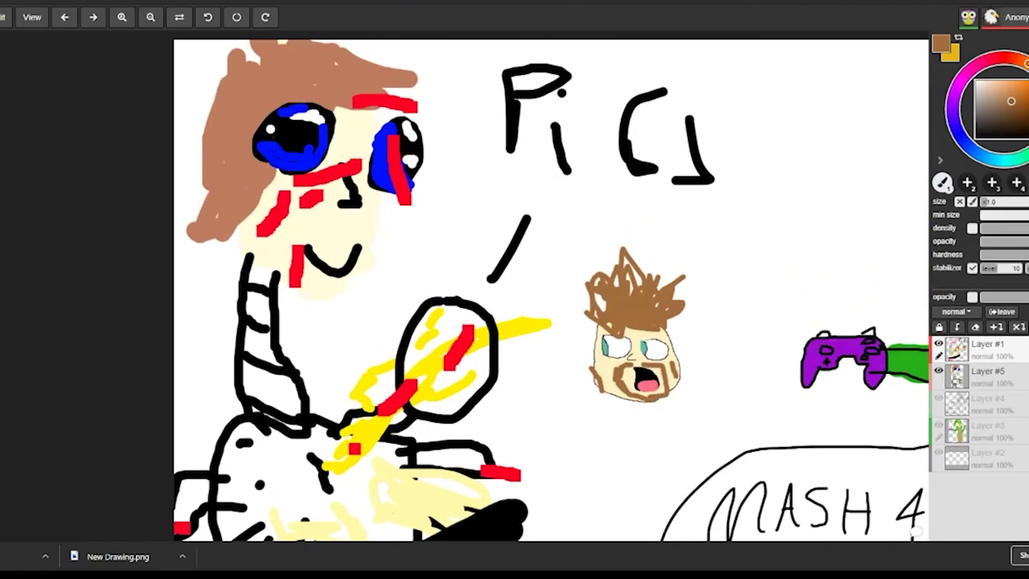
click(1028, 83)
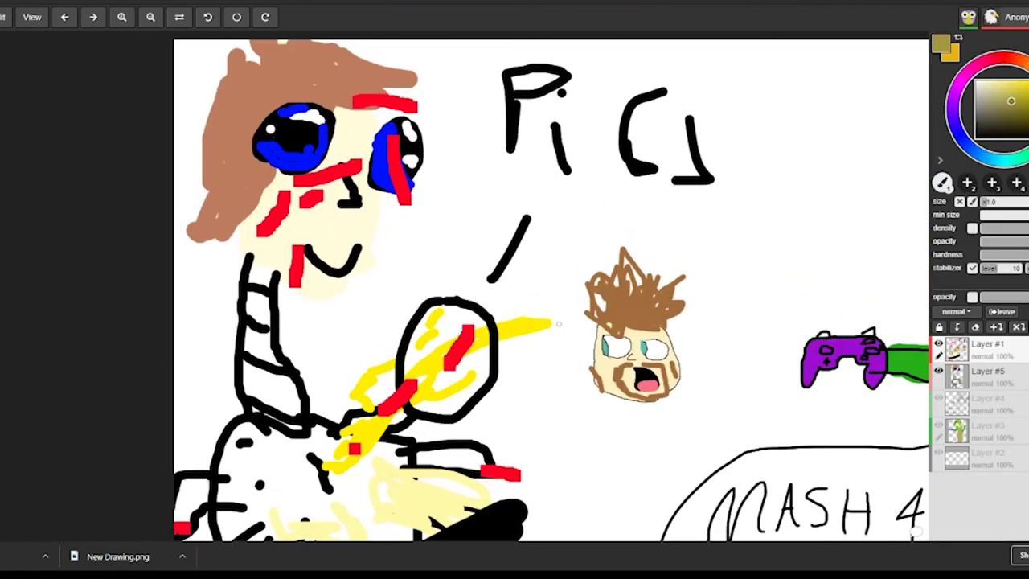
mouse_move(572, 293)
mouse_down()
mouse_move(608, 210)
mouse_move(677, 167)
mouse_move(706, 279)
mouse_move(672, 420)
mouse_move(610, 434)
mouse_move(566, 419)
mouse_move(587, 275)
mouse_up()
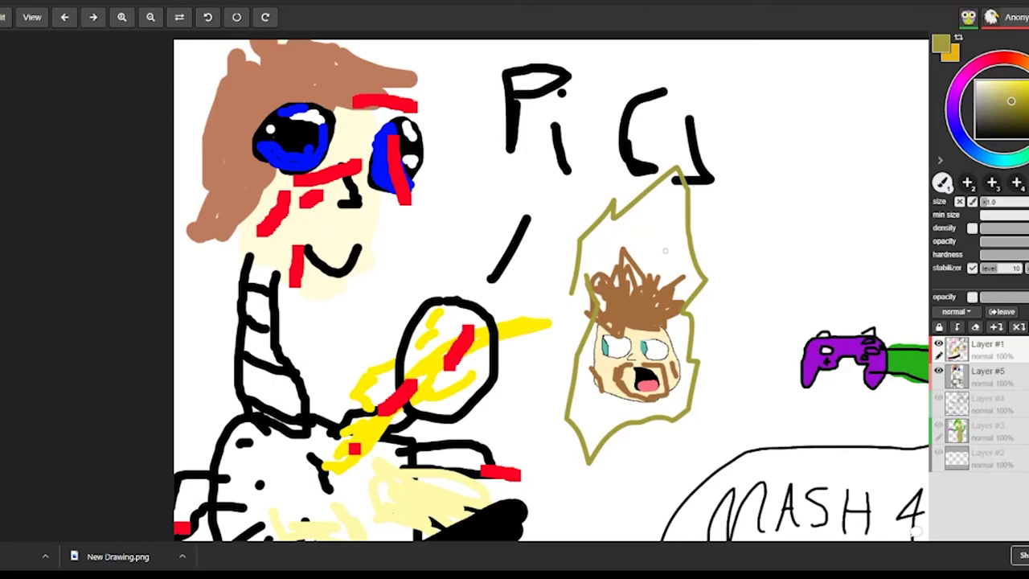
- Sample the yellow of the existing streak and extend it with brush strokes across to the small face's open mouth
key(i)
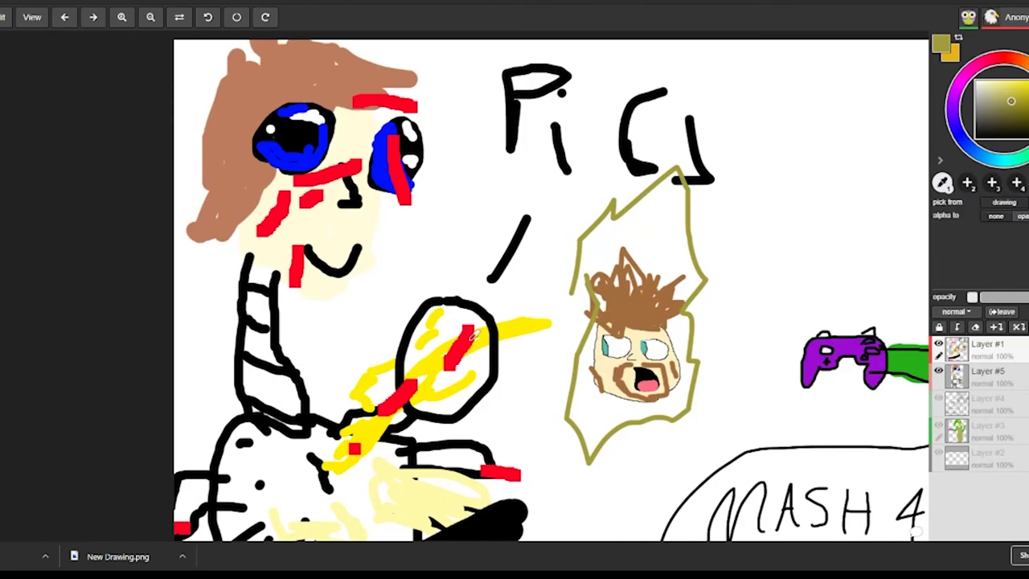
click(516, 327)
key(b)
drag(559, 322, 610, 374)
mouse_move(606, 372)
mouse_down()
mouse_move(617, 388)
mouse_move(630, 376)
mouse_up()
mouse_move(553, 331)
mouse_down()
mouse_move(585, 331)
mouse_move(571, 318)
mouse_move(579, 321)
mouse_move(598, 334)
mouse_move(601, 364)
mouse_move(651, 382)
mouse_up()
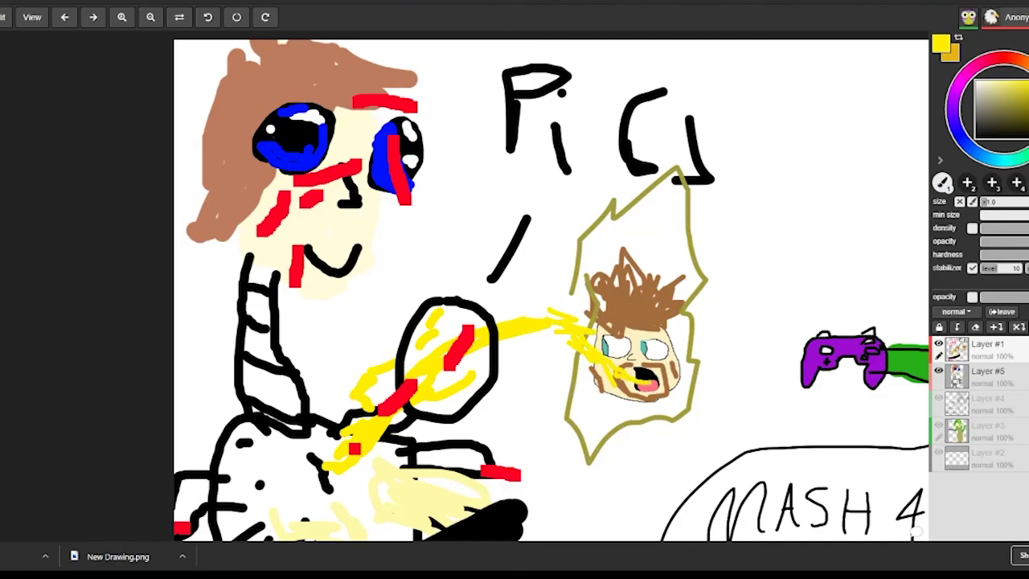
- Examine the whole composition, from the creature and small face to the woman and her speech bubble
scroll(674, 345, down, 7)
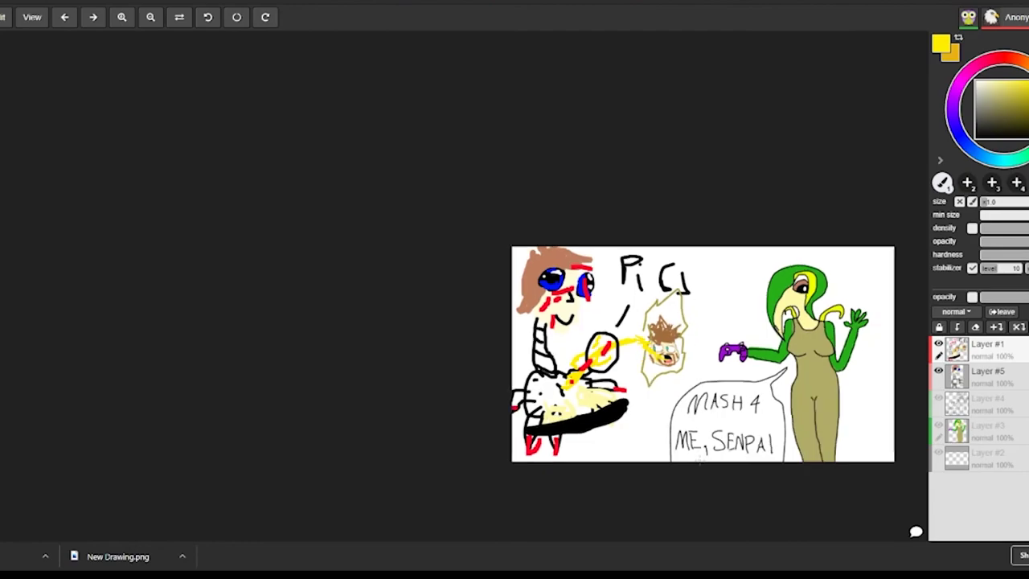
scroll(699, 450, up, 5)
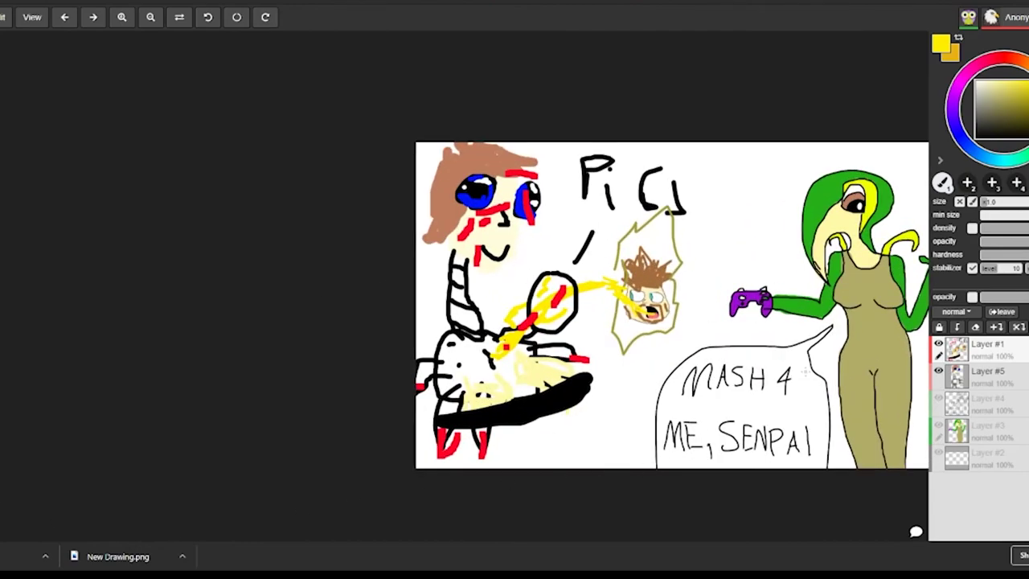
scroll(756, 349, down, 3)
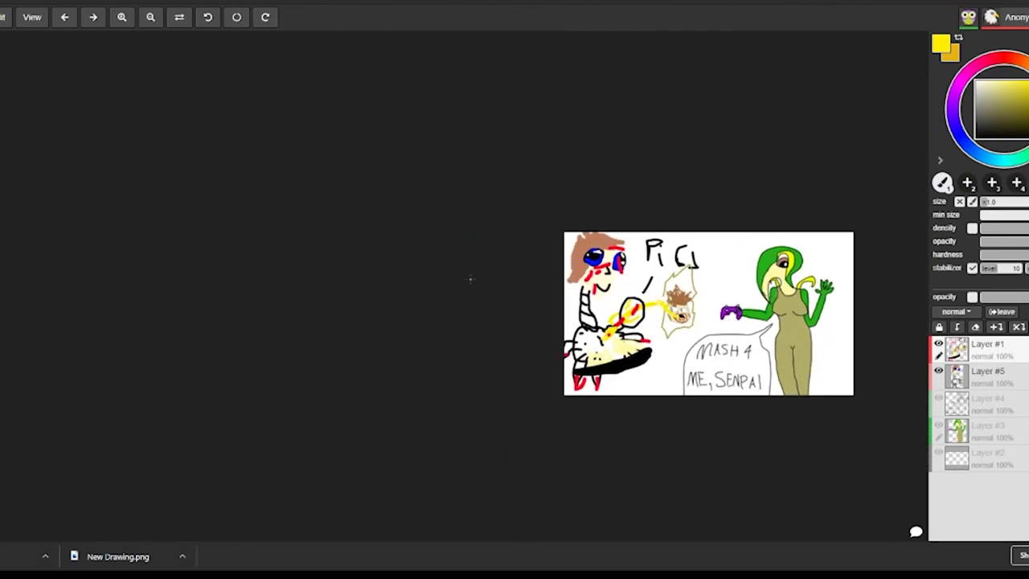
scroll(735, 285, up, 1)
scroll(779, 306, down, 1)
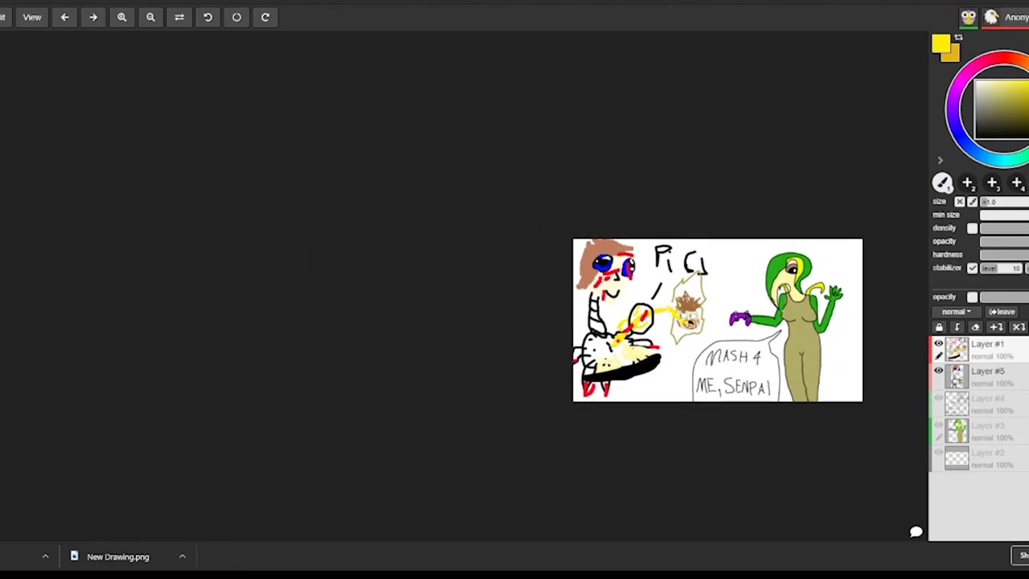
scroll(853, 323, up, 1)
scroll(856, 325, up, 2)
scroll(854, 328, up, 1)
scroll(852, 331, down, 1)
- Sample white from the blank background beside the woman as the brush colour and check the full drawing
alt+click(854, 325)
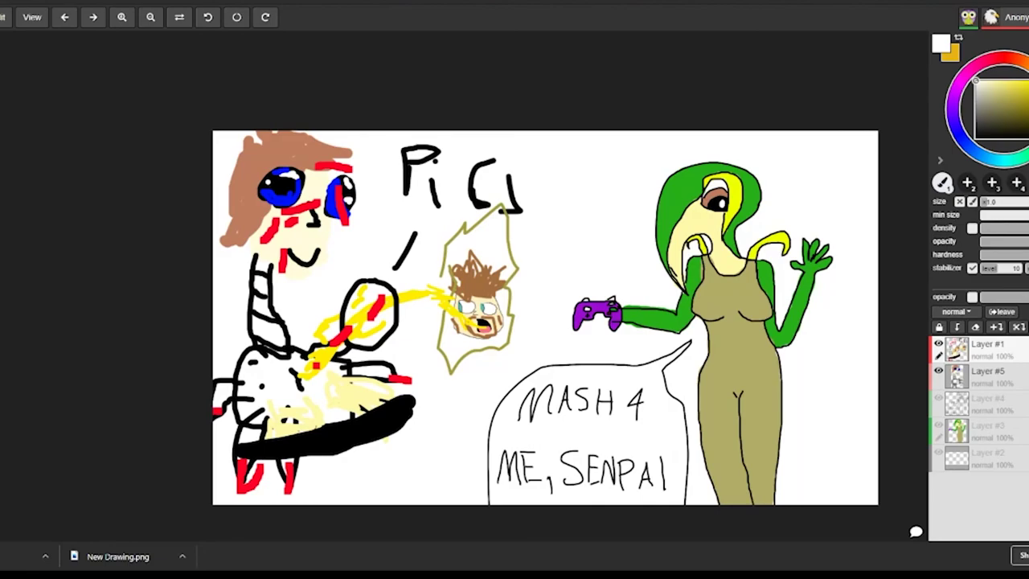
scroll(647, 414, down, 6)
scroll(651, 410, up, 1)
scroll(650, 398, down, 1)
scroll(648, 394, up, 2)
scroll(687, 424, up, 3)
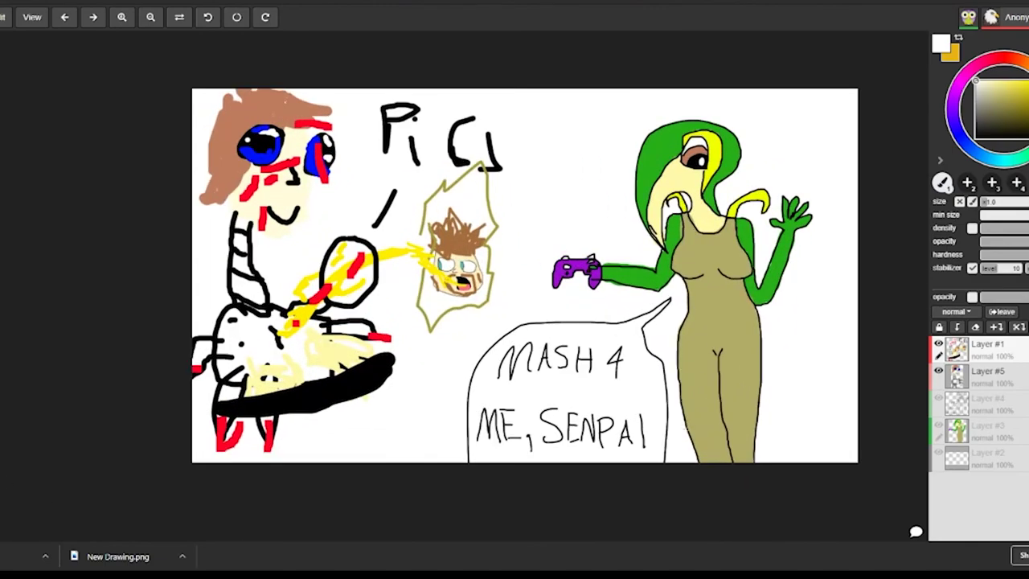
scroll(898, 471, up, 3)
scroll(898, 471, down, 4)
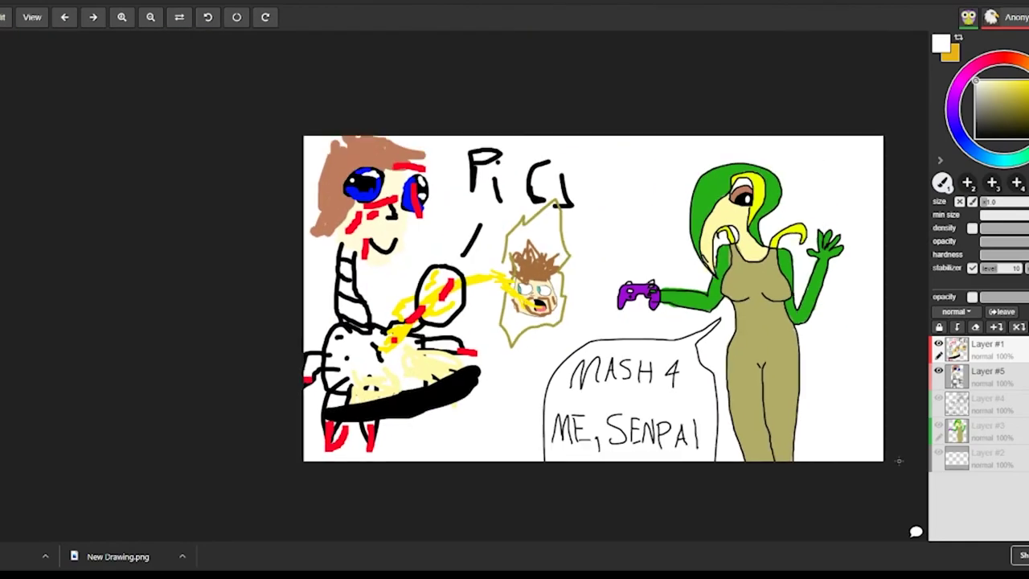